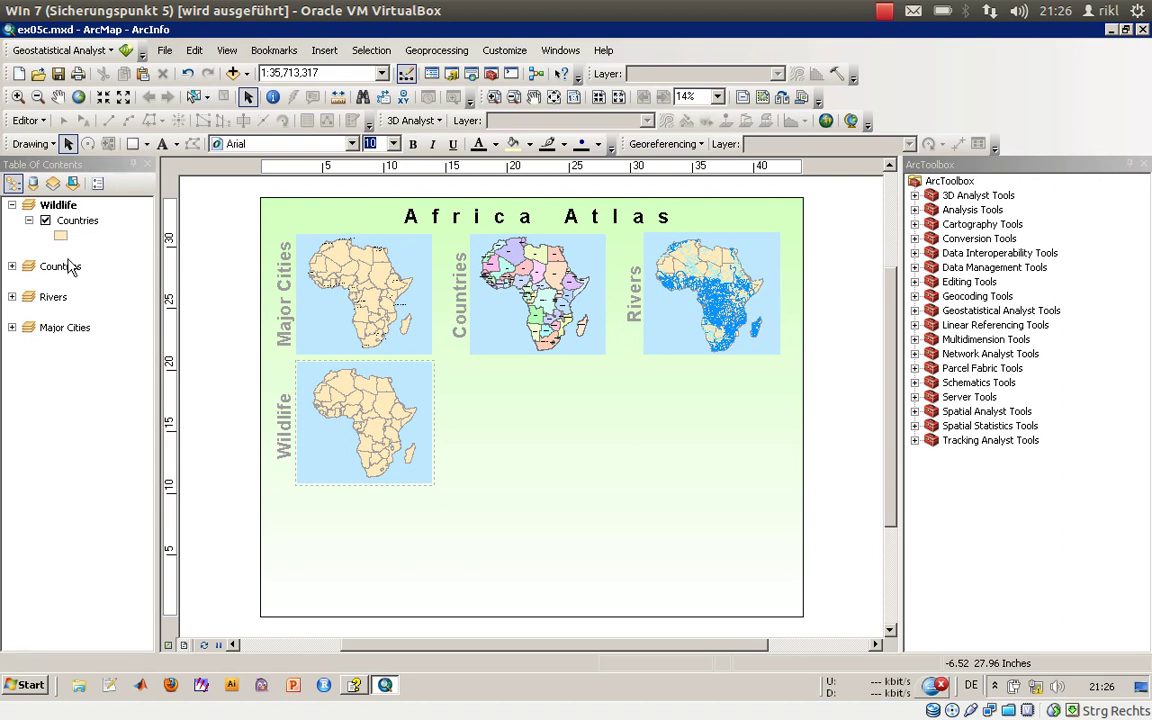
- Activate the Wildlife data frame in Data View and add Animals.shp to it
right_click(64, 205)
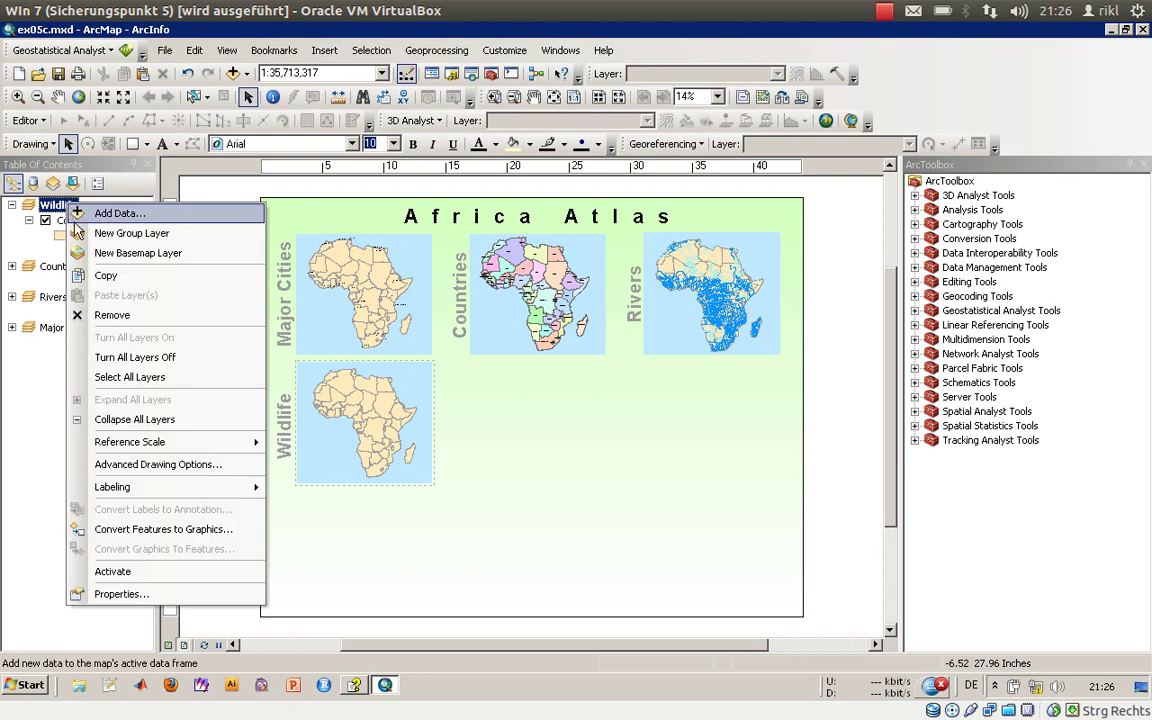
click(140, 572)
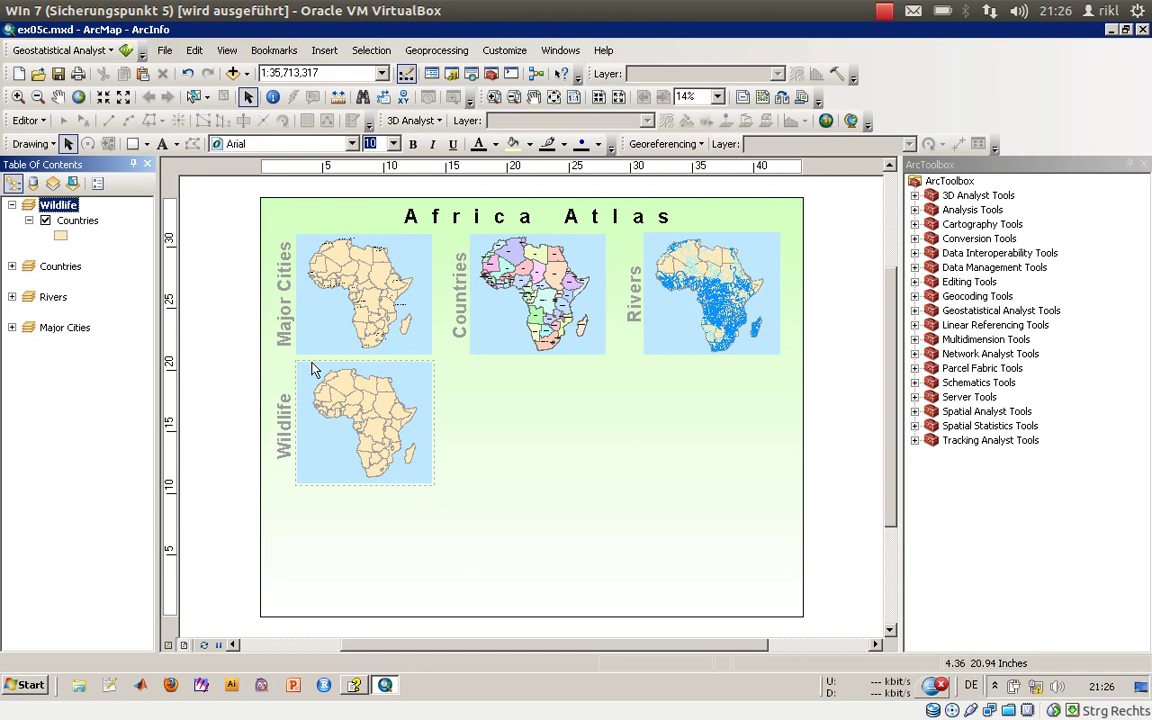
click(168, 644)
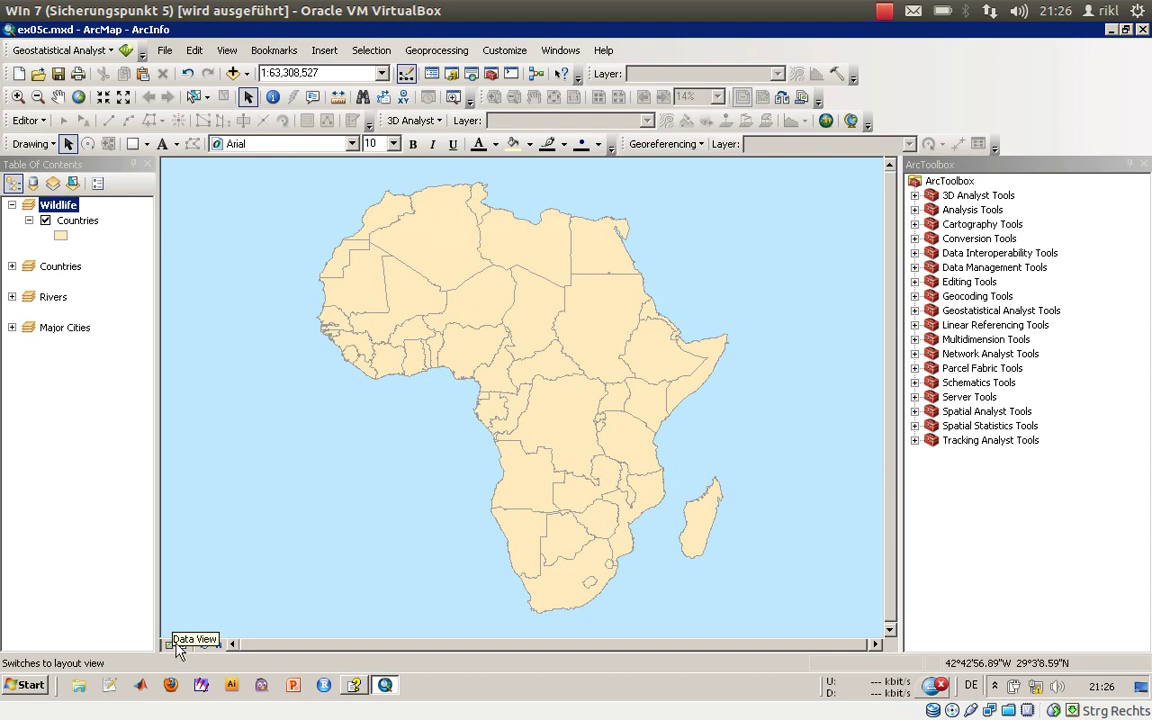
click(232, 75)
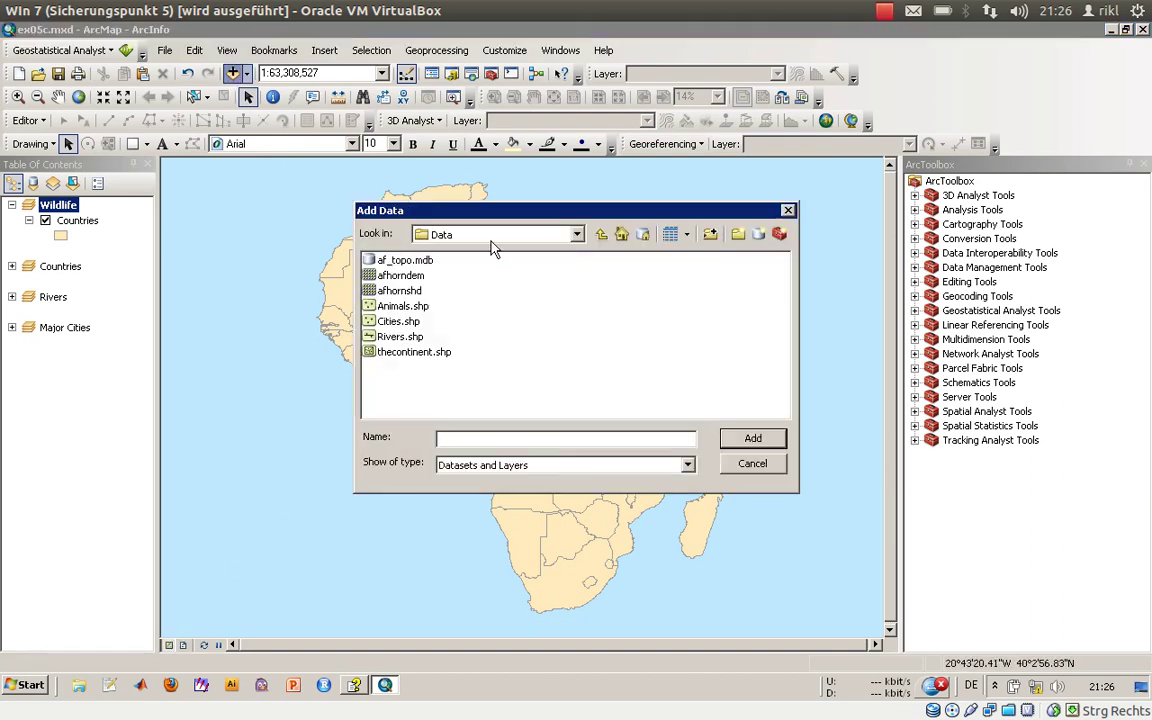
click(427, 305)
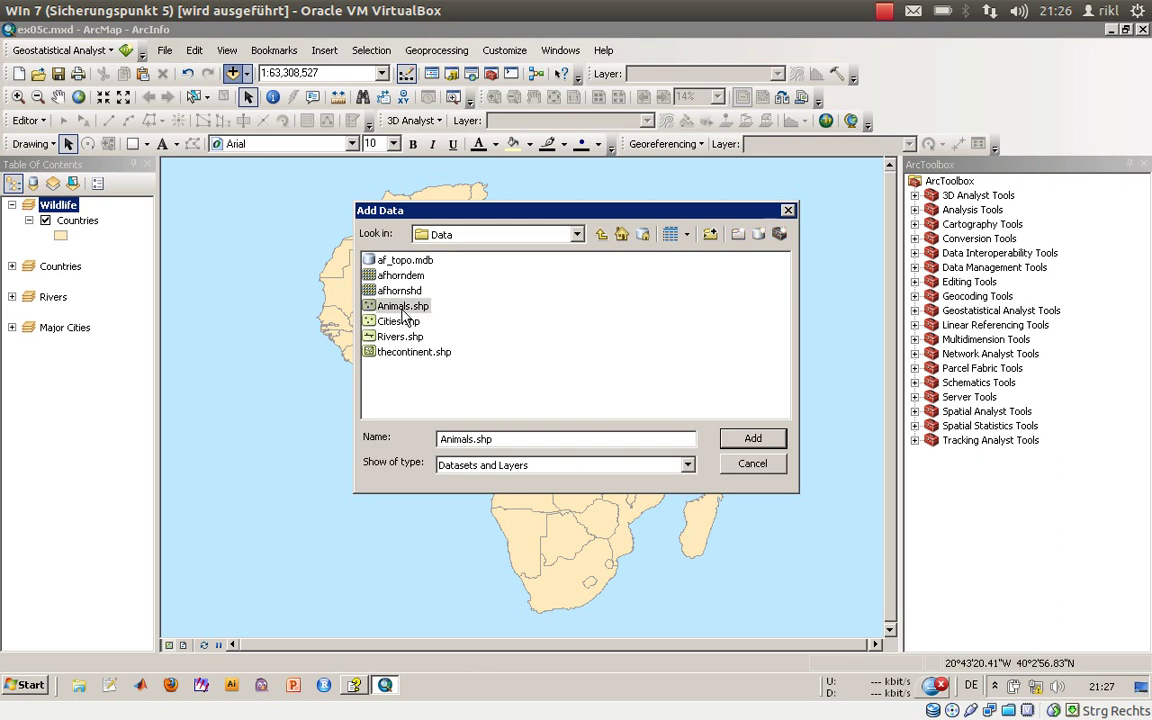
click(753, 440)
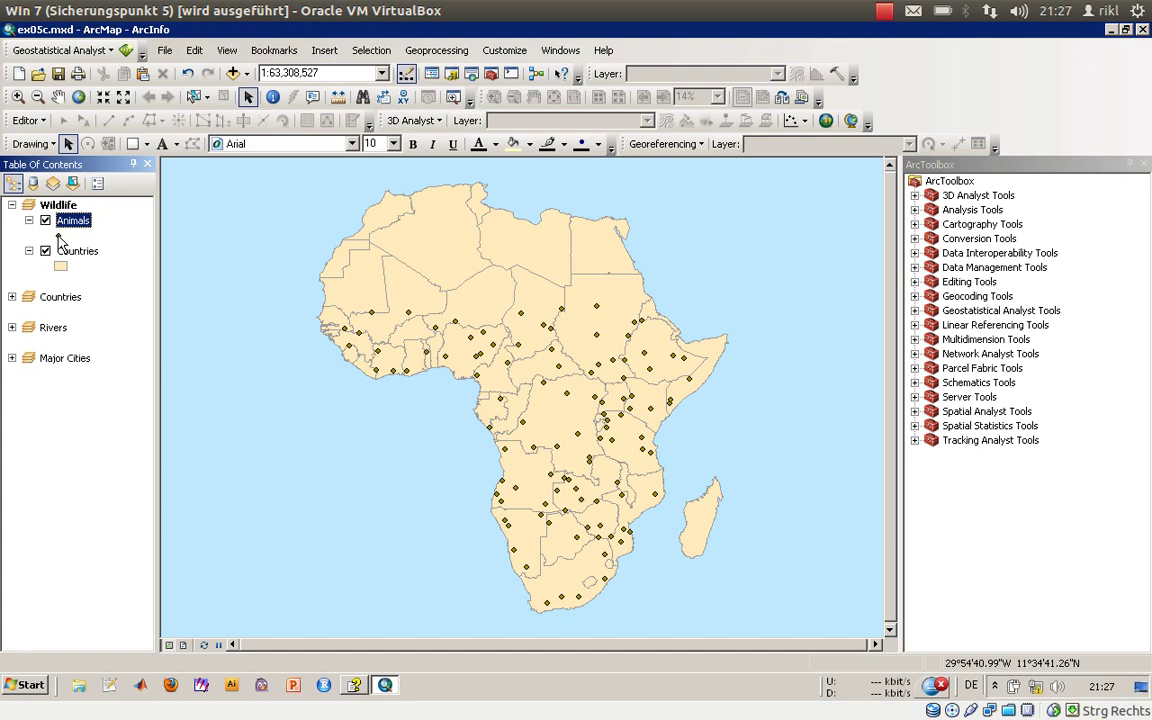
right_click(60, 243)
click(66, 218)
right_click(70, 228)
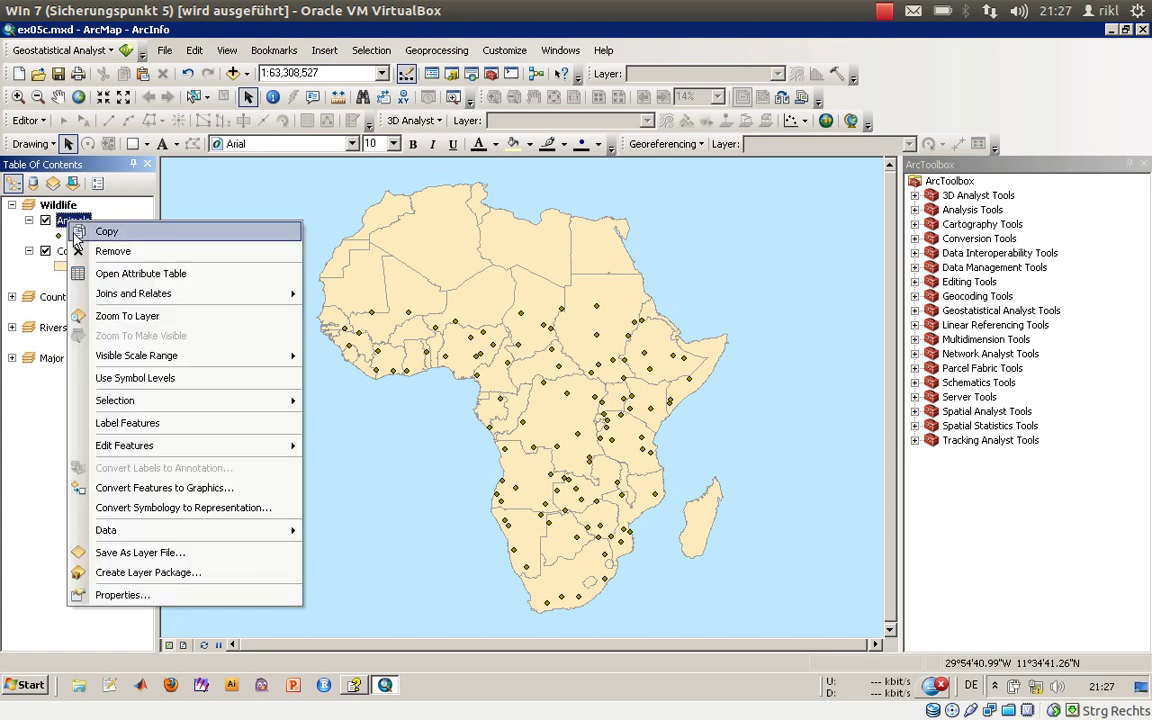
click(148, 592)
drag(477, 130, 455, 173)
click(728, 604)
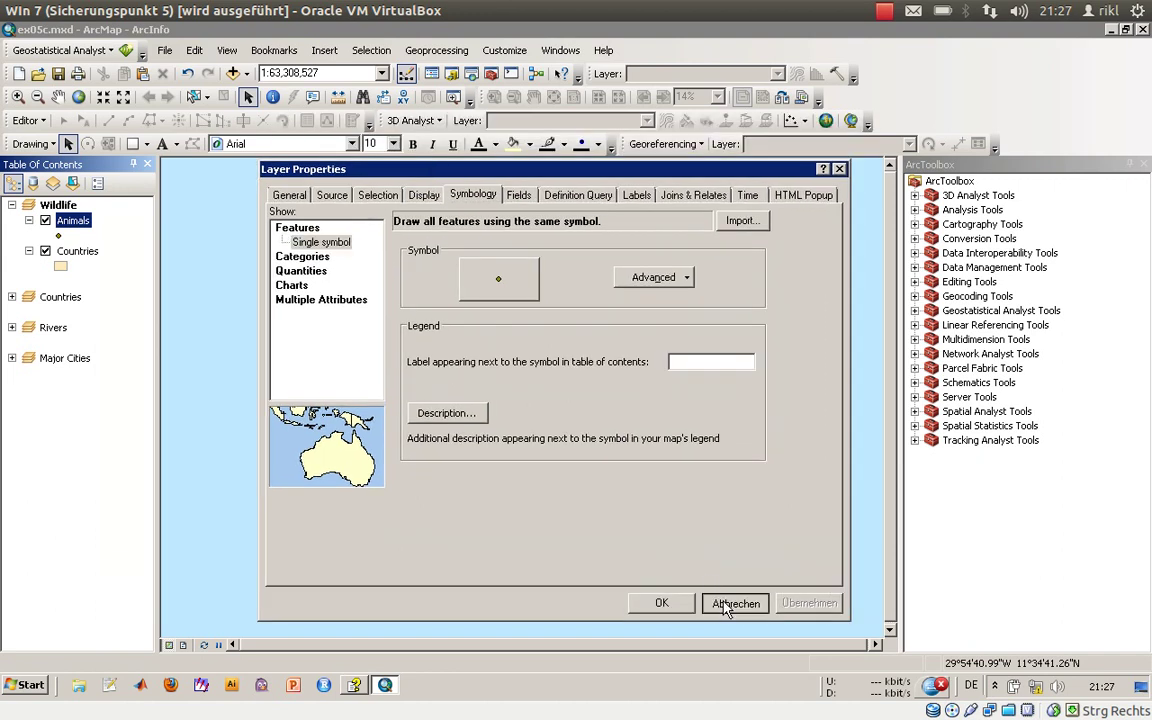
right_click(86, 232)
click(112, 277)
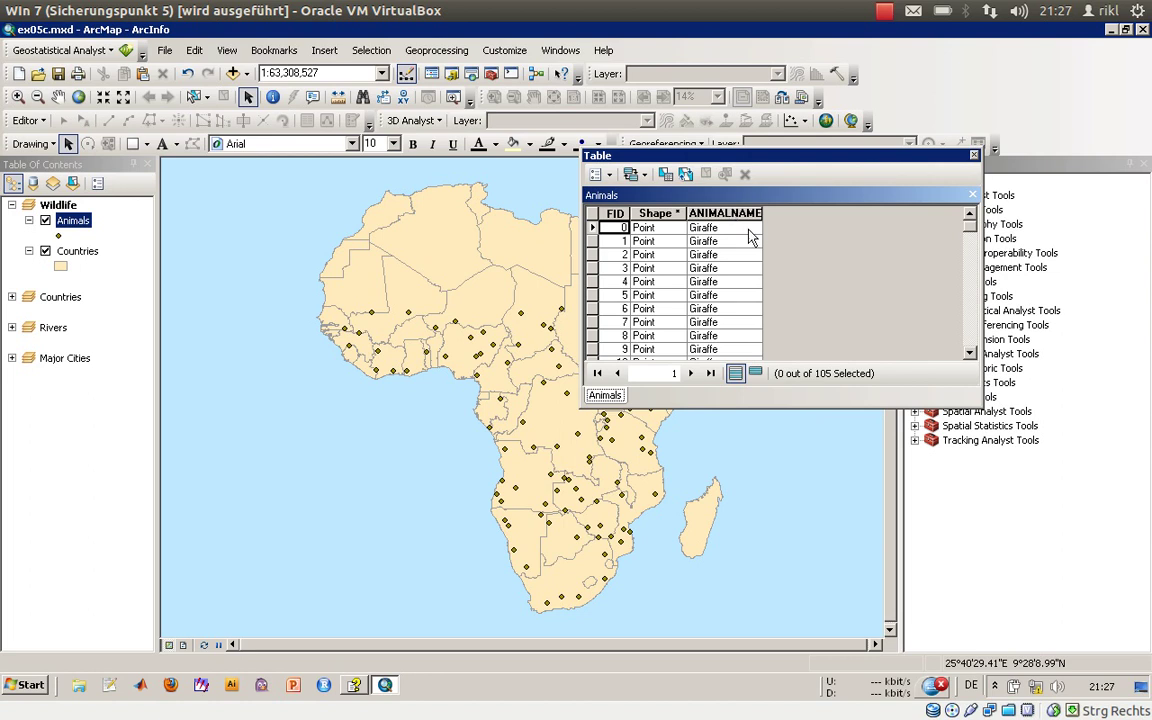
click(656, 213)
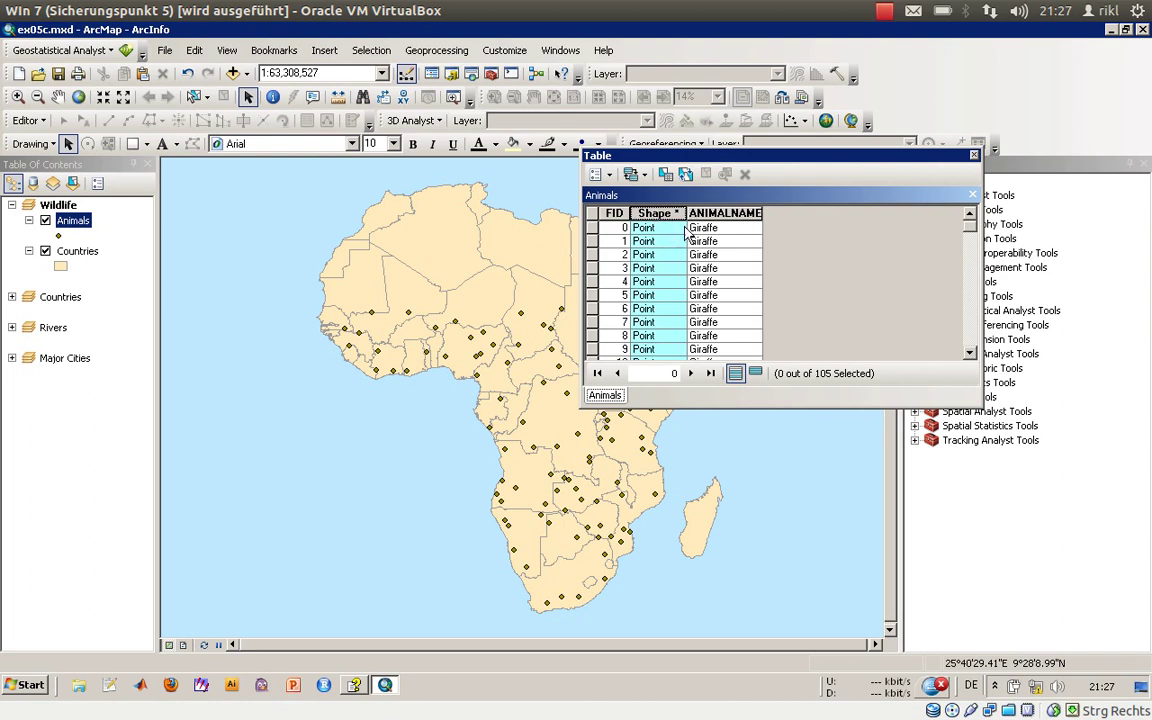
click(730, 213)
scroll(825, 247, down, 4)
scroll(825, 247, down, 20)
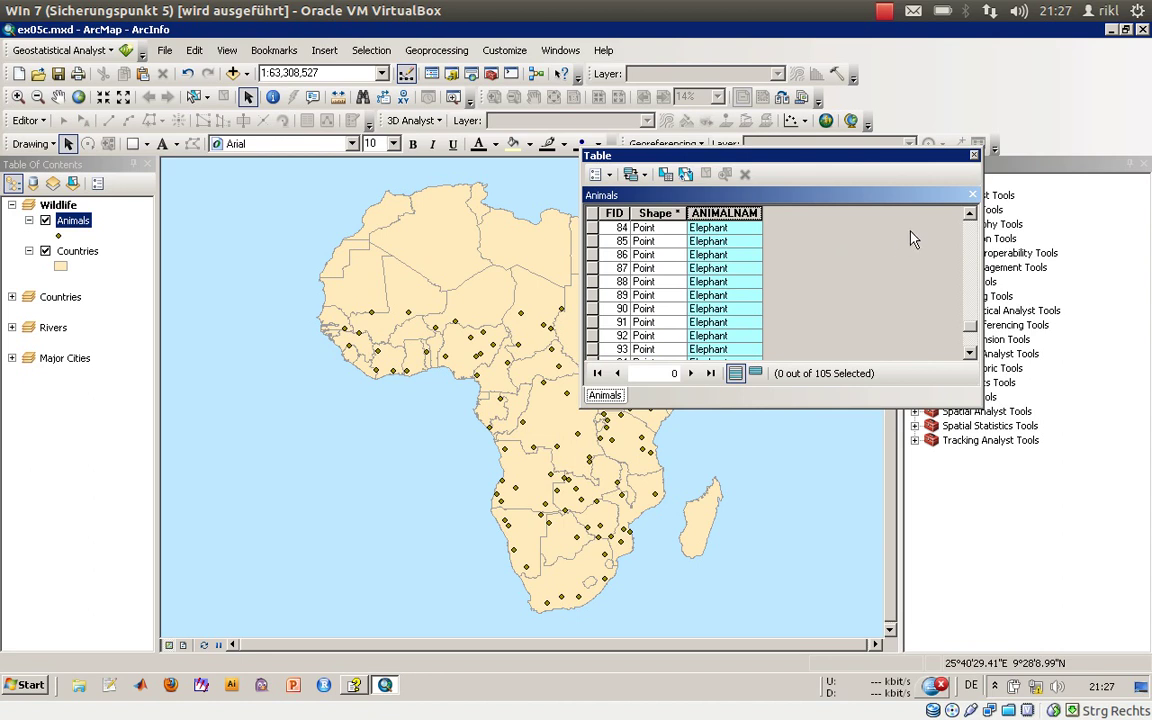
scroll(941, 255, down, 4)
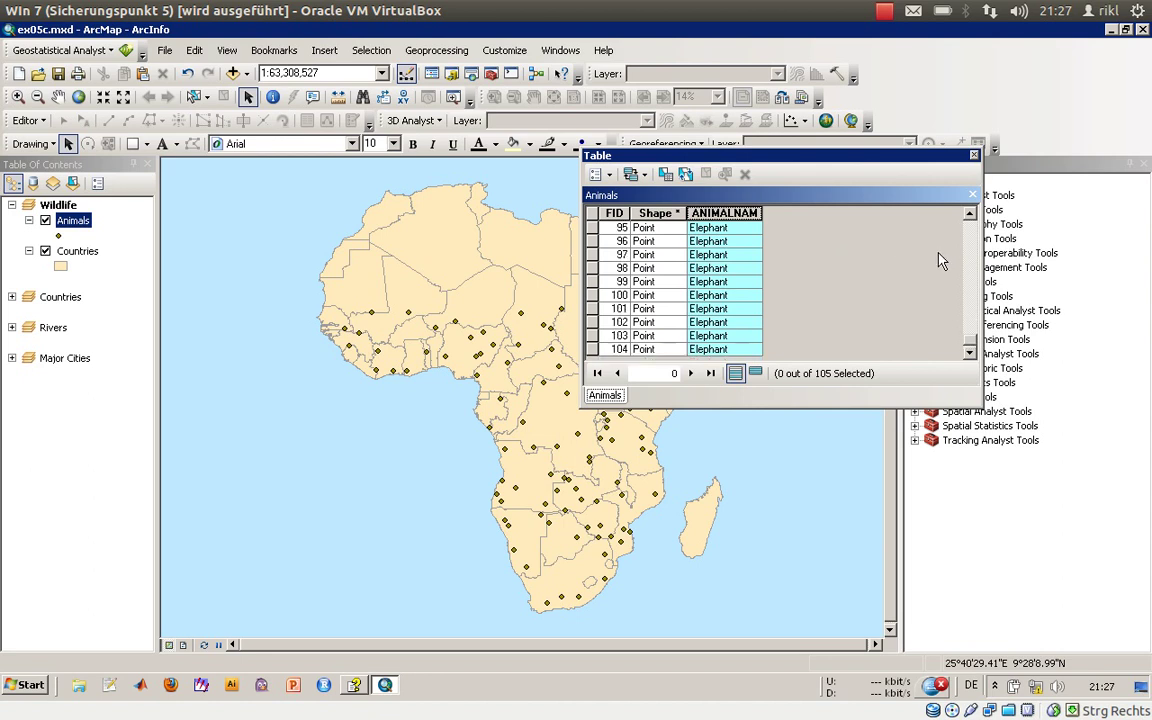
click(973, 155)
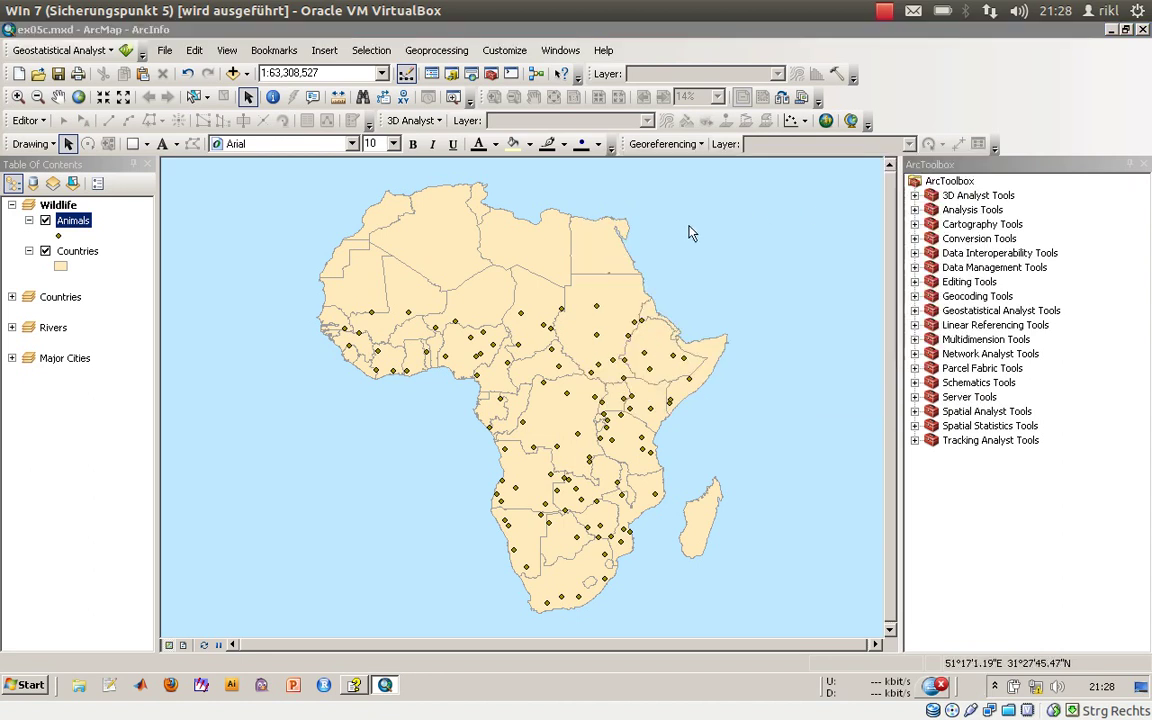
- Categorize Animals by unique ANIMALNAME values, adding all values and excluding all other values
click(64, 226)
double_click(64, 226)
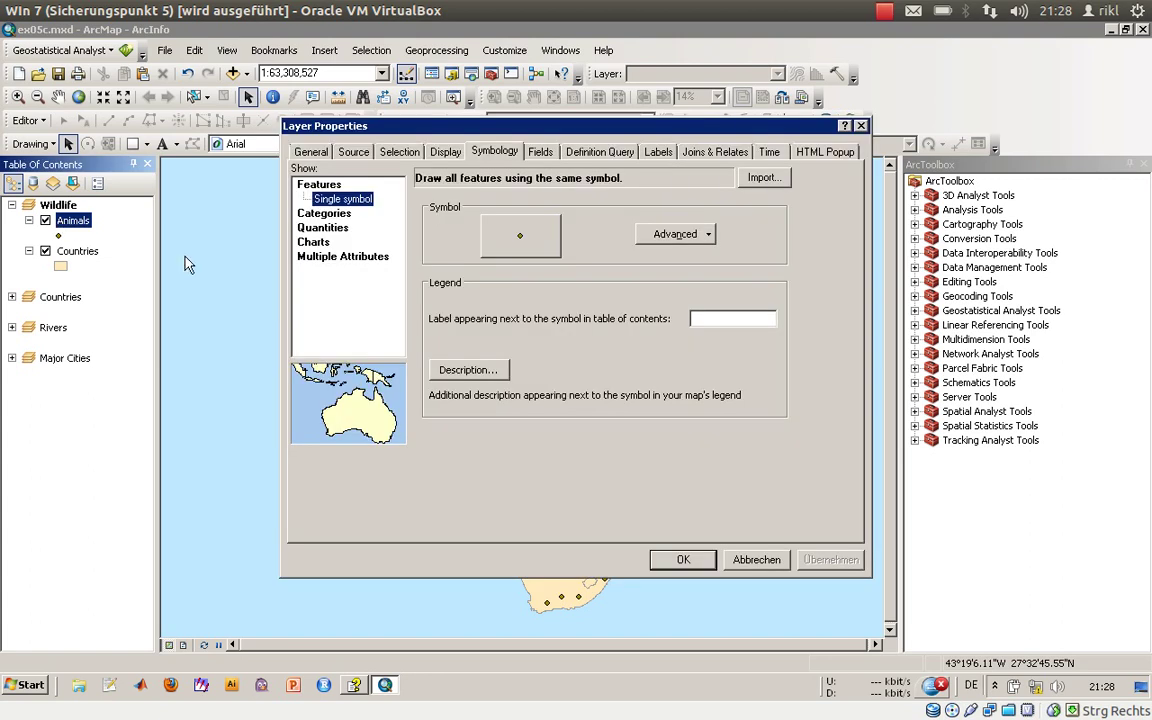
click(323, 213)
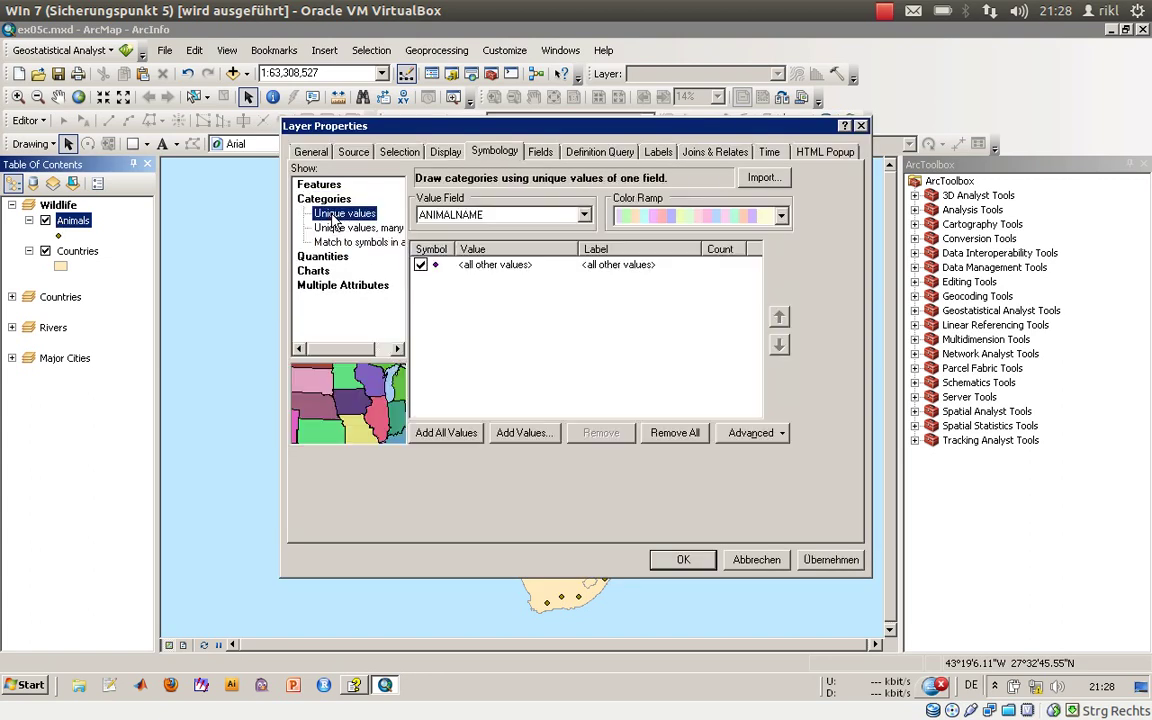
click(476, 215)
click(470, 232)
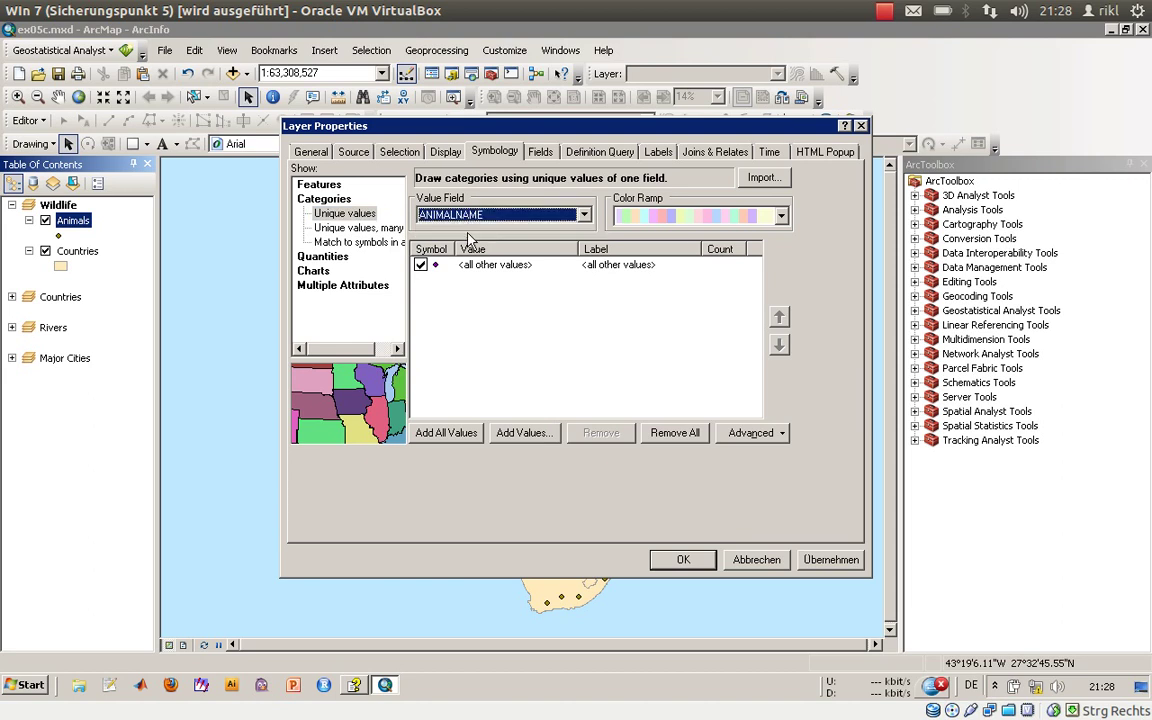
click(451, 436)
click(420, 264)
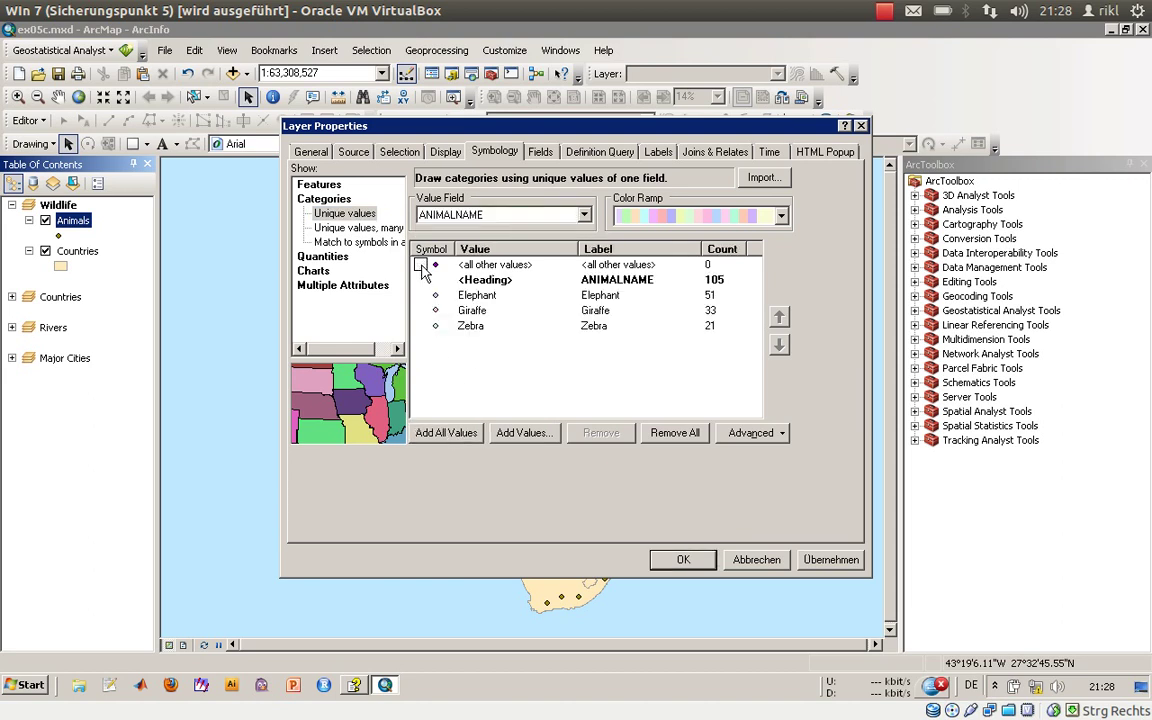
click(683, 559)
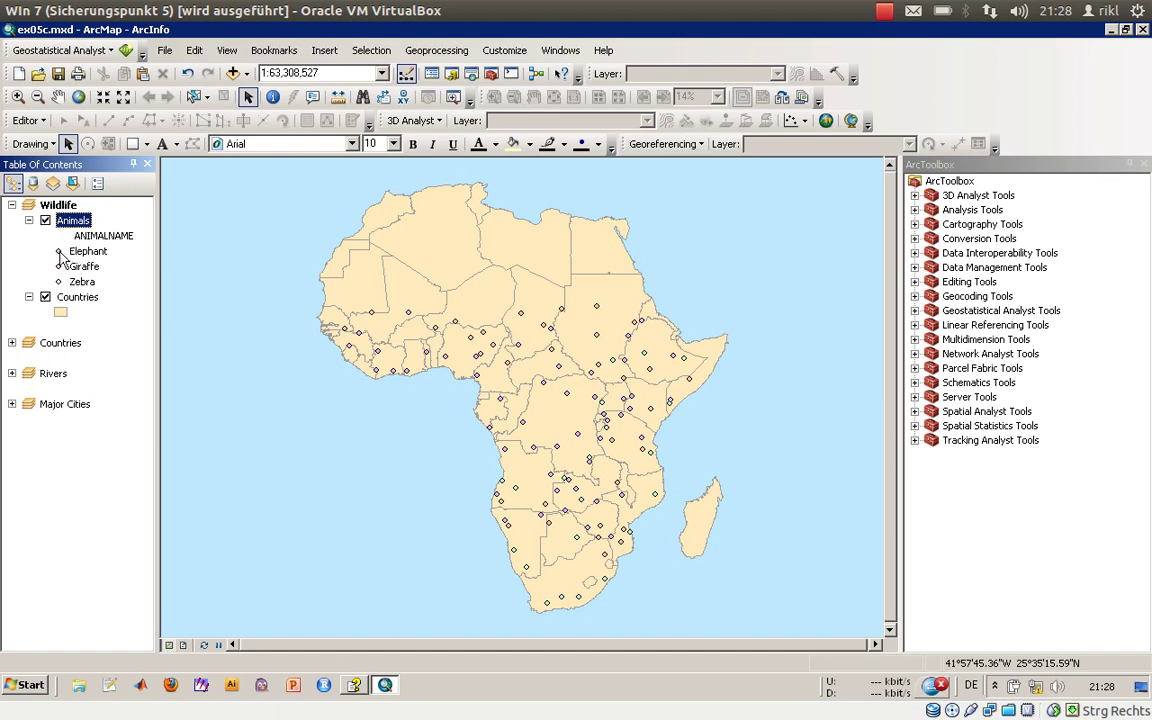
- Open the Elephant symbol's style references and toggle the 3D Basic style
double_click(58, 251)
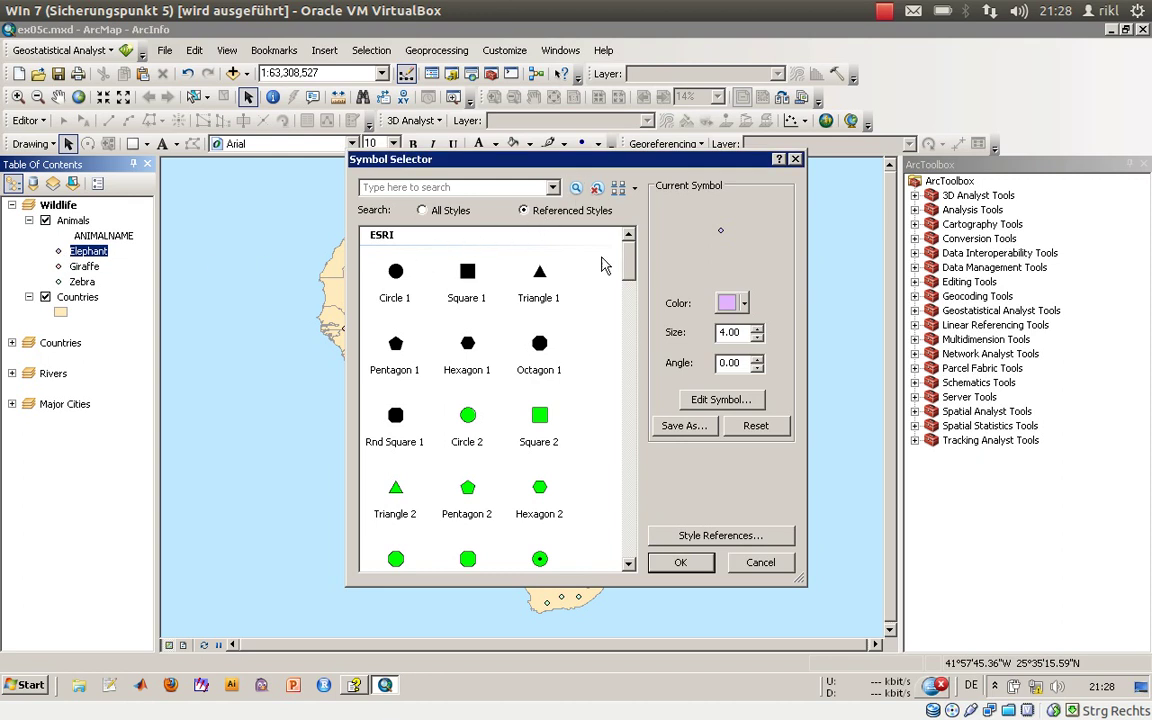
click(720, 535)
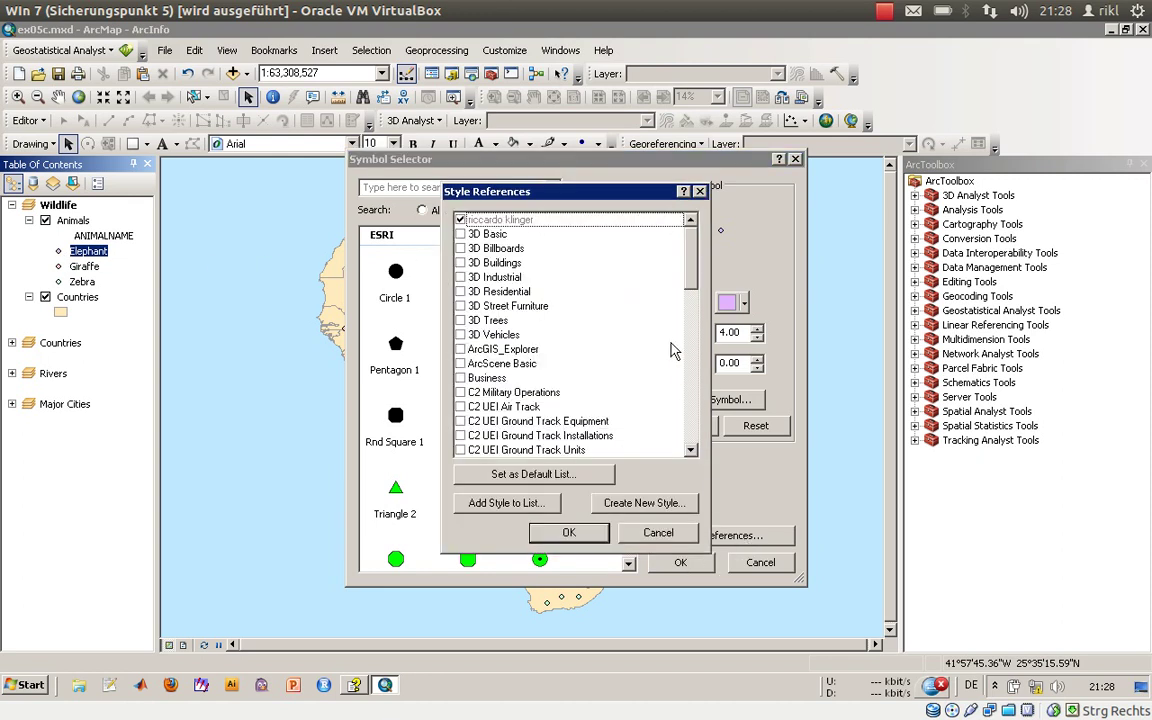
click(460, 234)
click(568, 532)
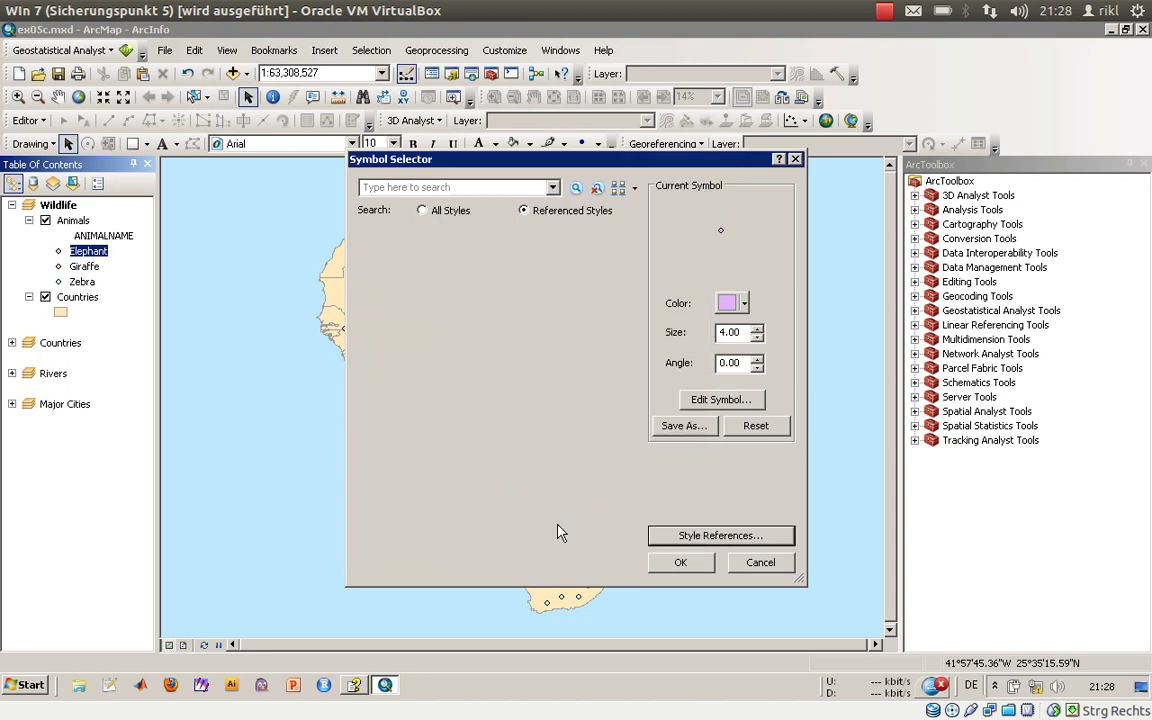
mouse_move(629, 256)
mouse_down()
mouse_move(632, 548)
mouse_move(632, 255)
mouse_up()
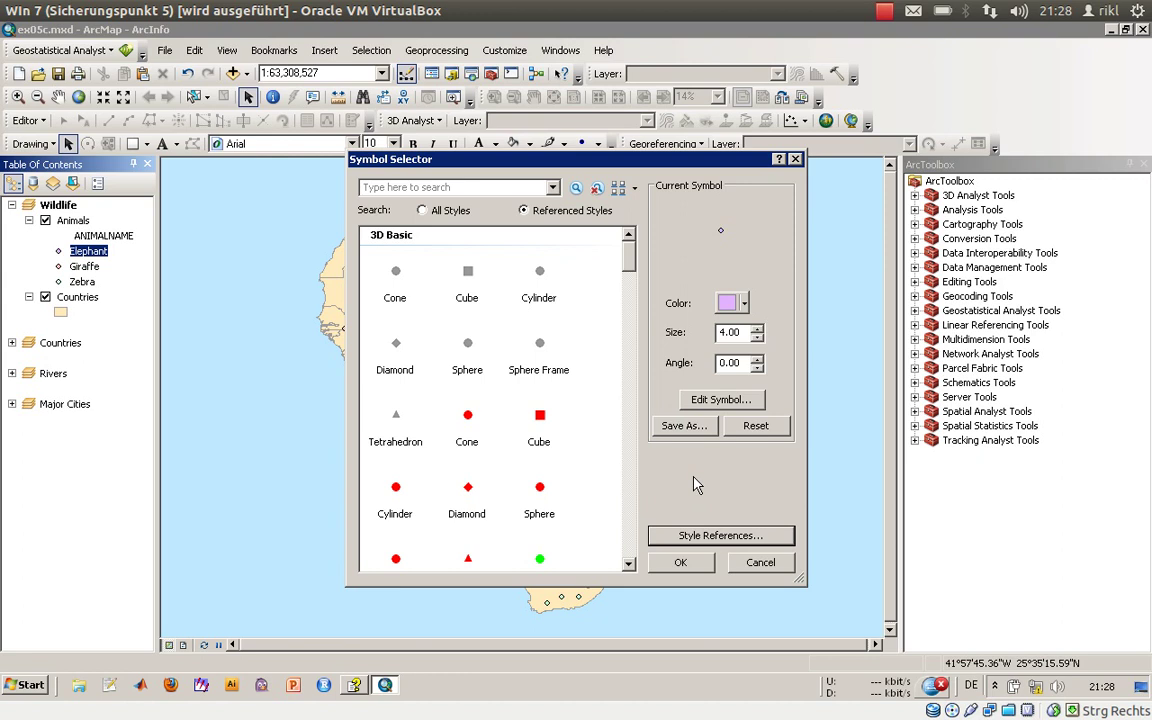
- Tick the 3D Billboards through 3D Trees styles in the style references
click(716, 537)
click(460, 248)
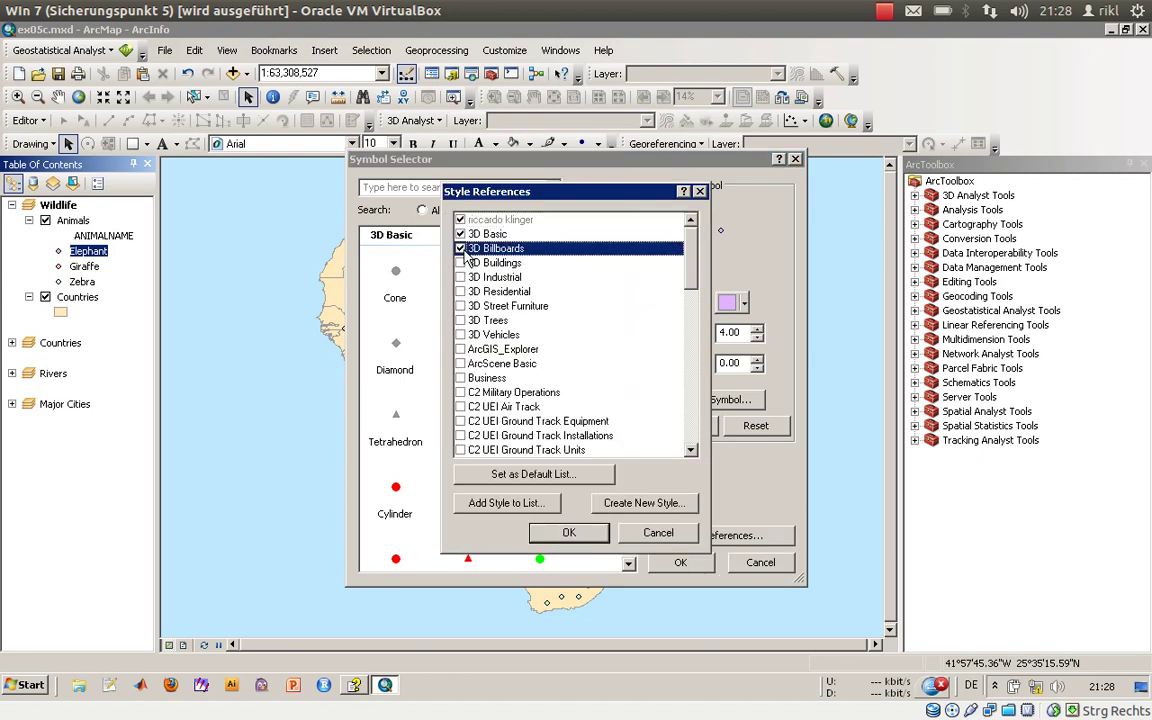
click(460, 277)
click(460, 262)
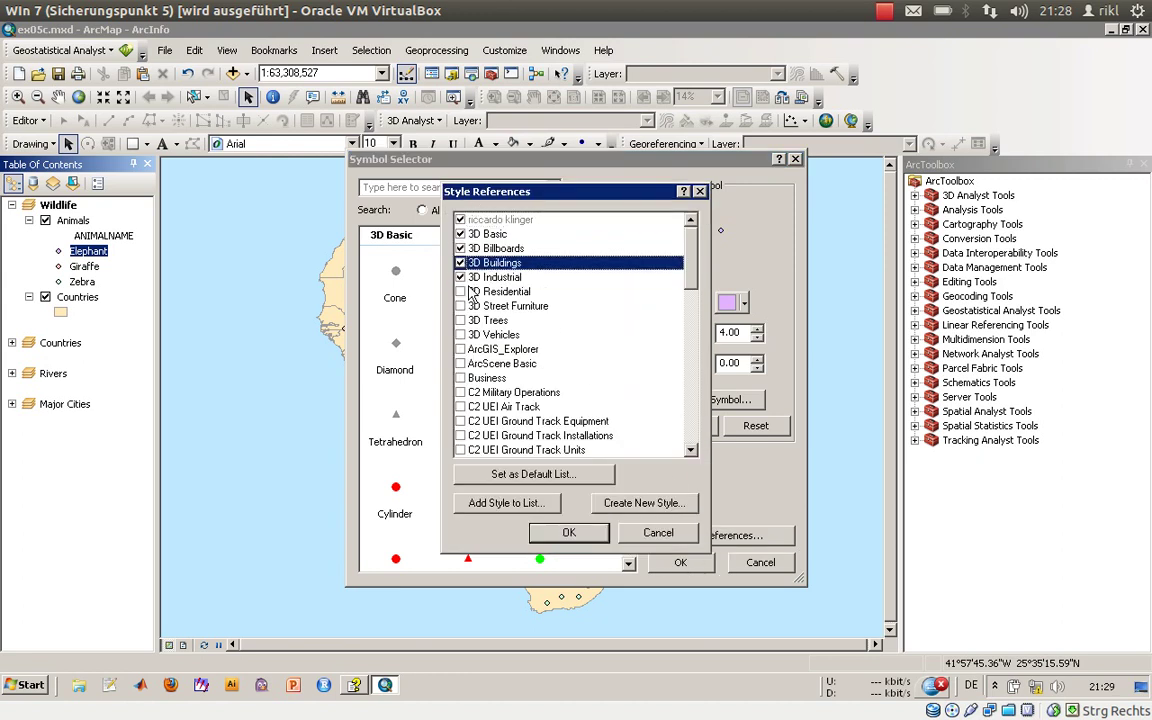
click(466, 291)
click(460, 291)
click(460, 306)
click(460, 320)
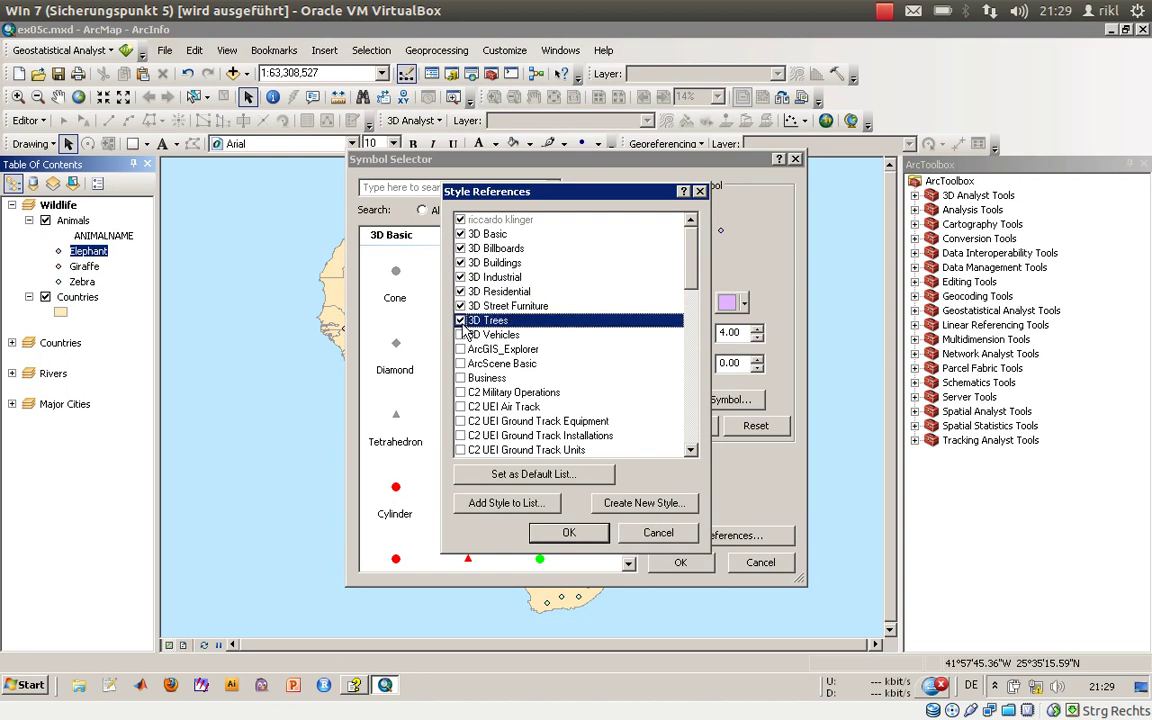
click(568, 532)
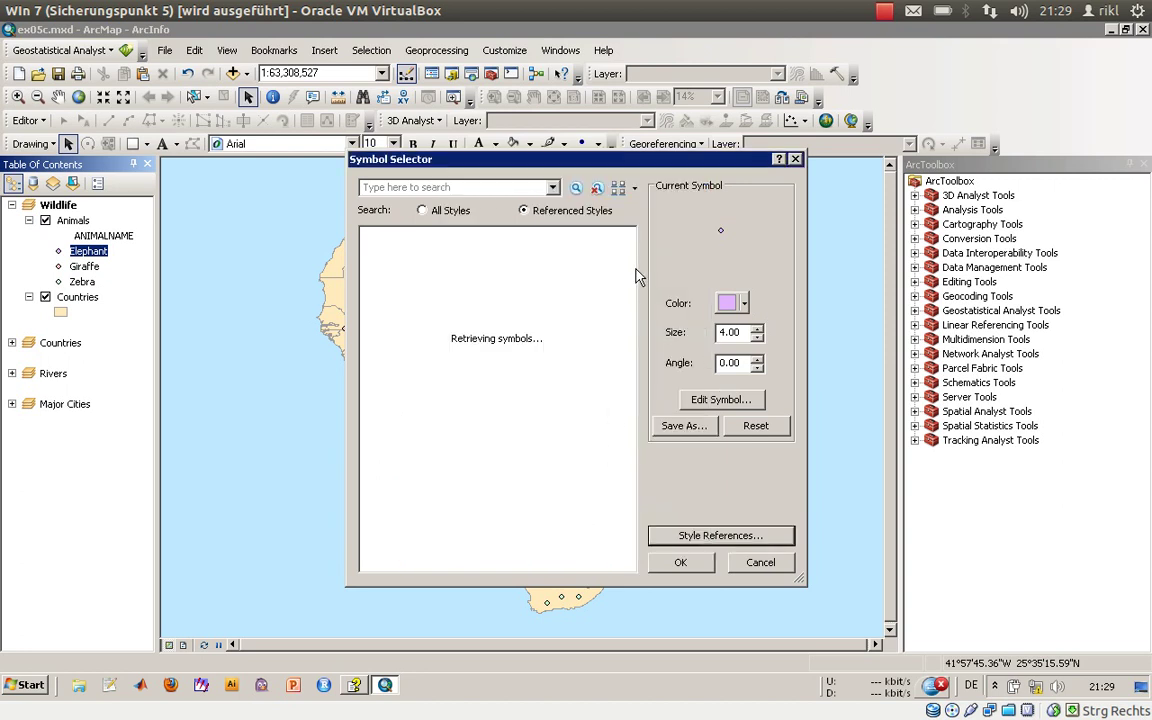
drag(632, 252, 645, 365)
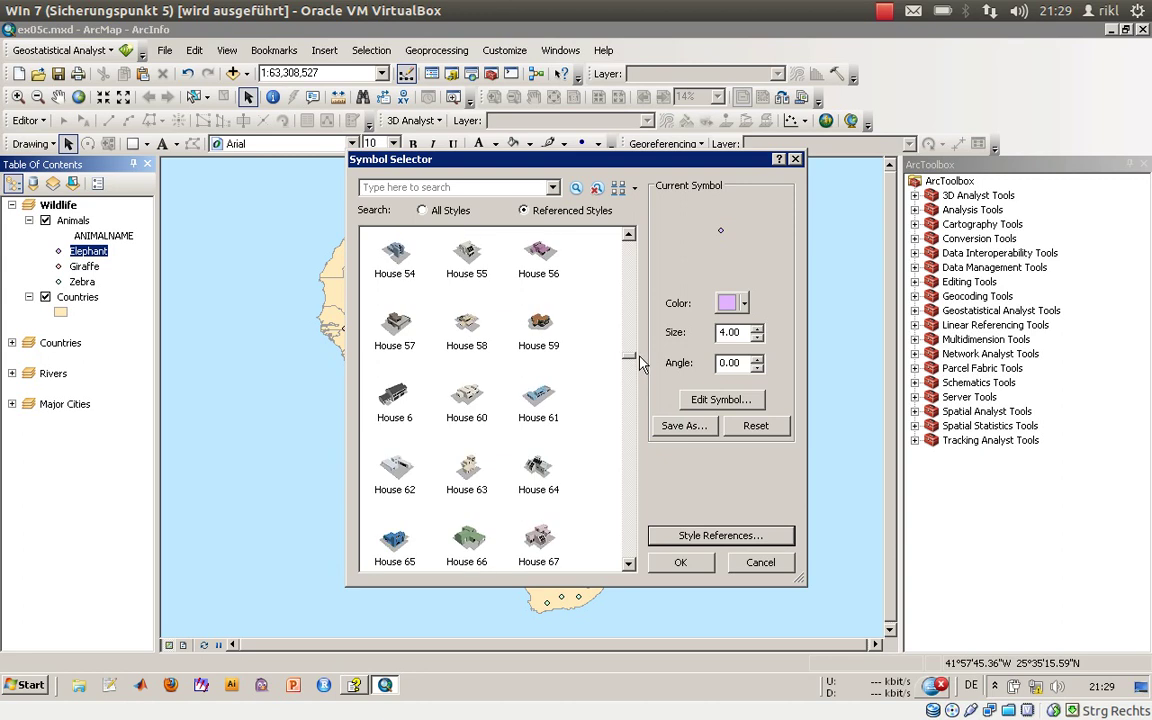
- Clear all the 3D styles and tick the Conservation style
click(713, 540)
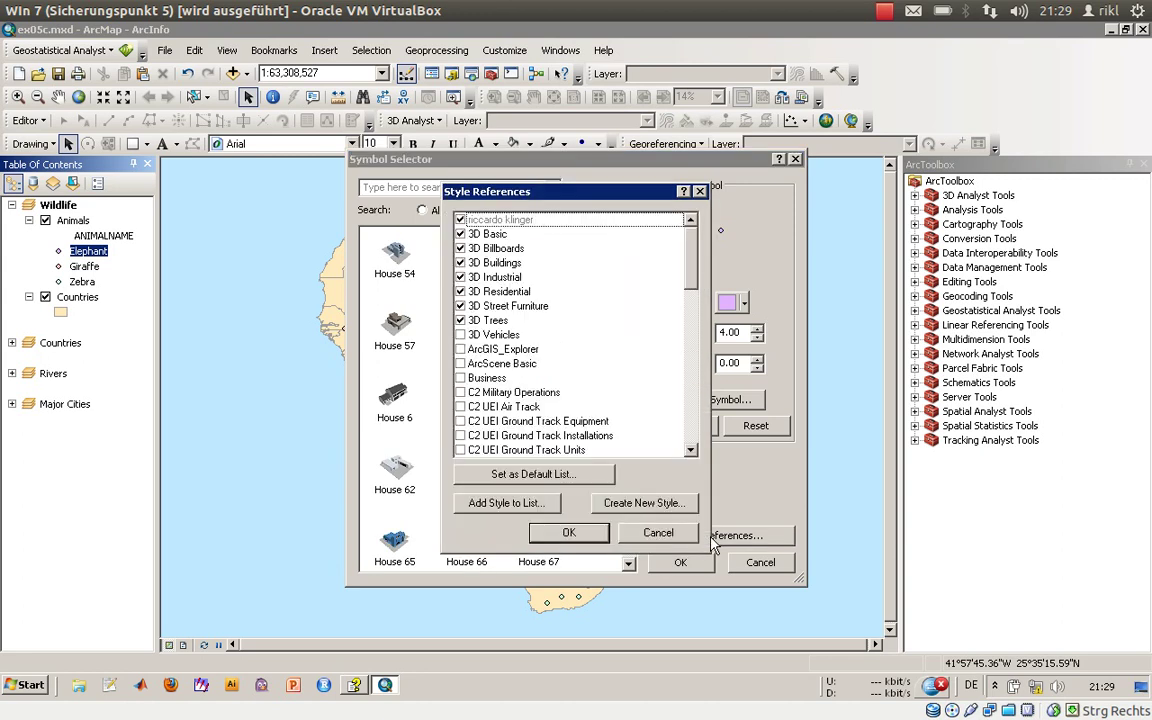
click(462, 236)
click(461, 248)
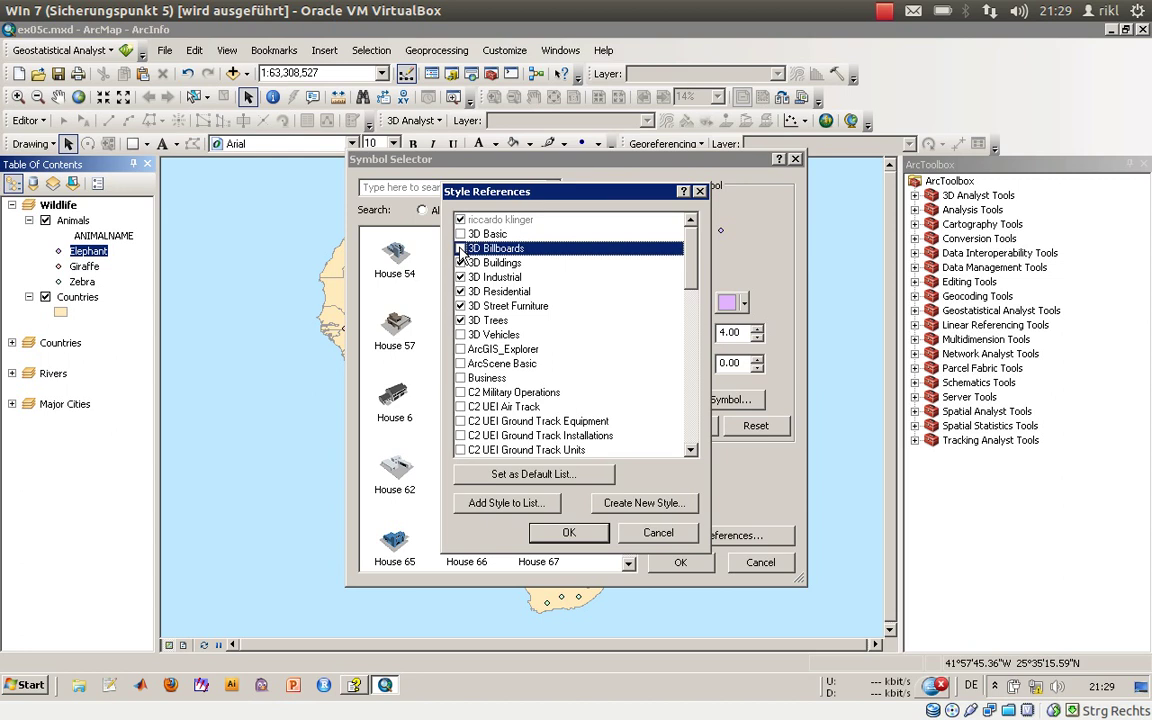
click(461, 262)
click(461, 277)
click(461, 291)
click(461, 277)
click(461, 306)
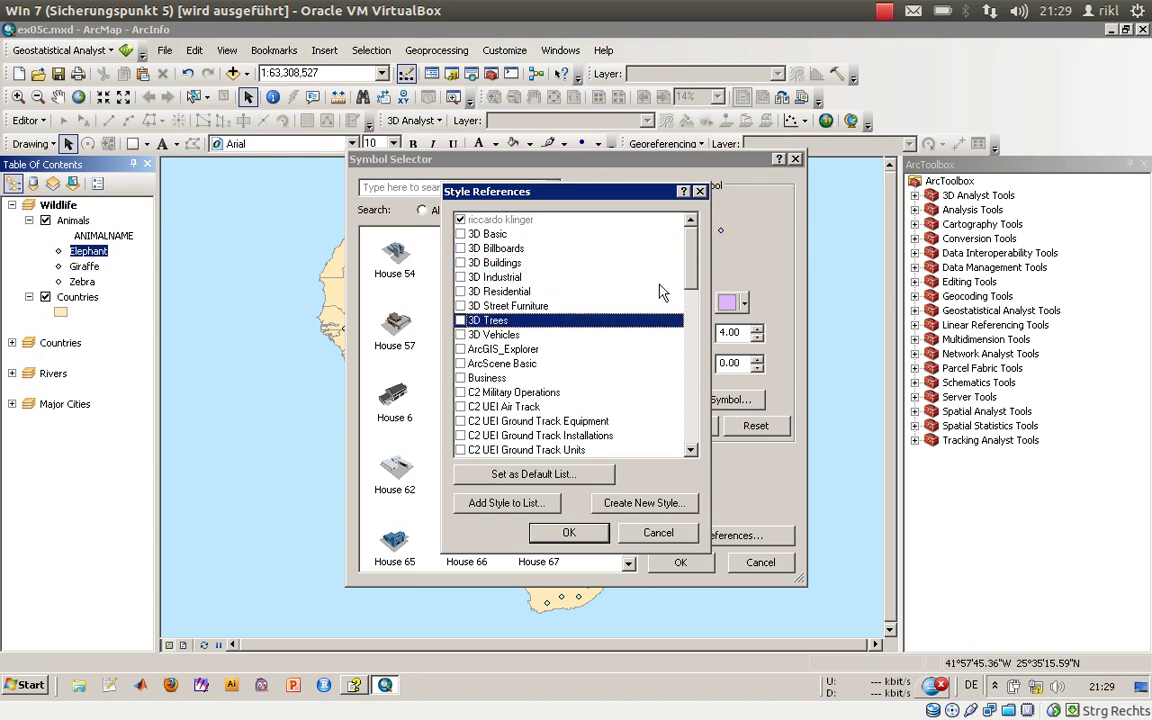
drag(698, 270, 698, 330)
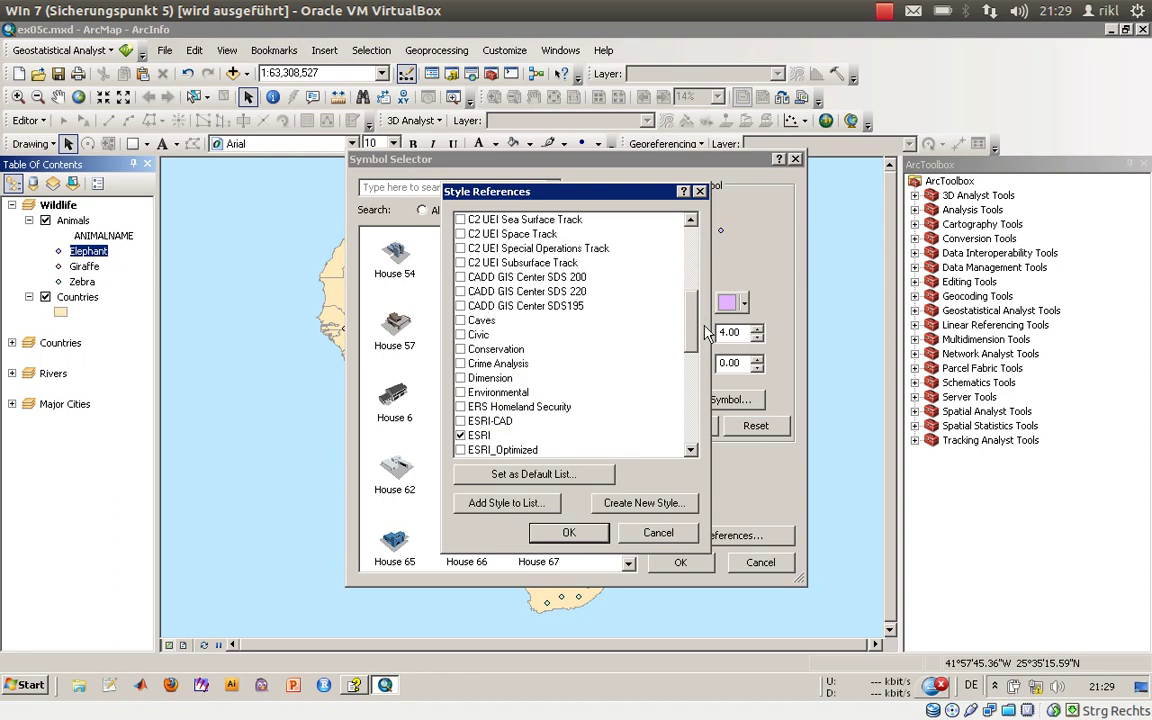
click(460, 350)
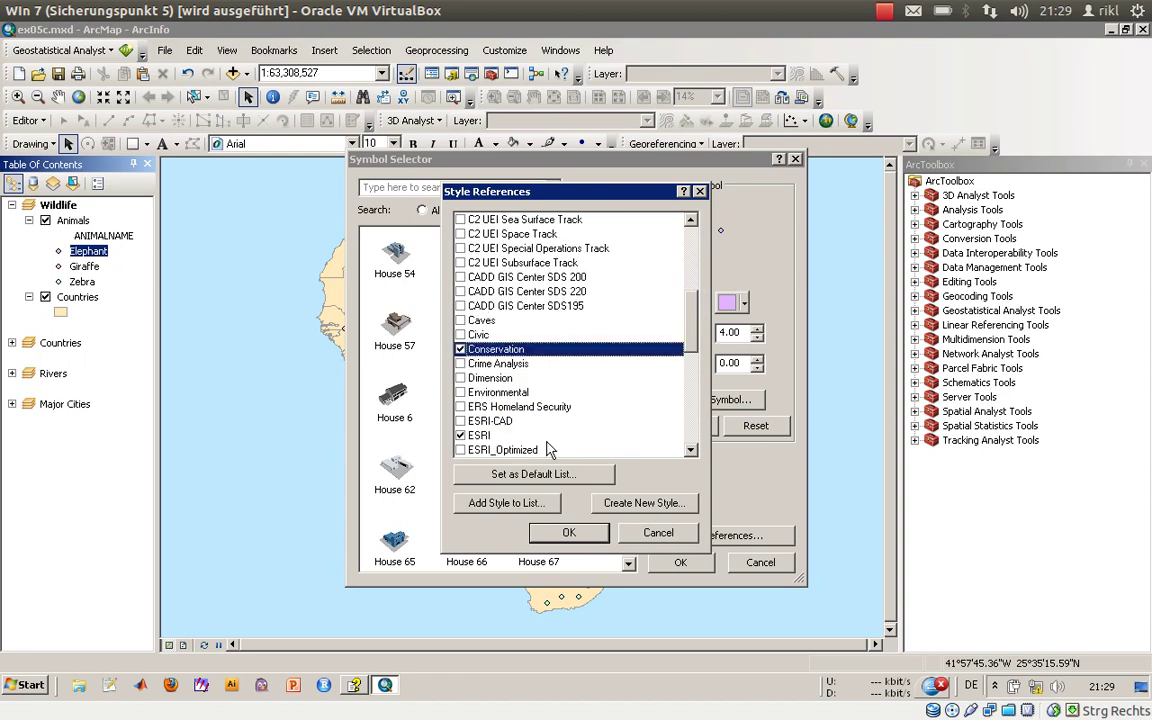
- Search the symbols for 'elephant' and apply the Elephant pictogram to the Elephant class
click(589, 537)
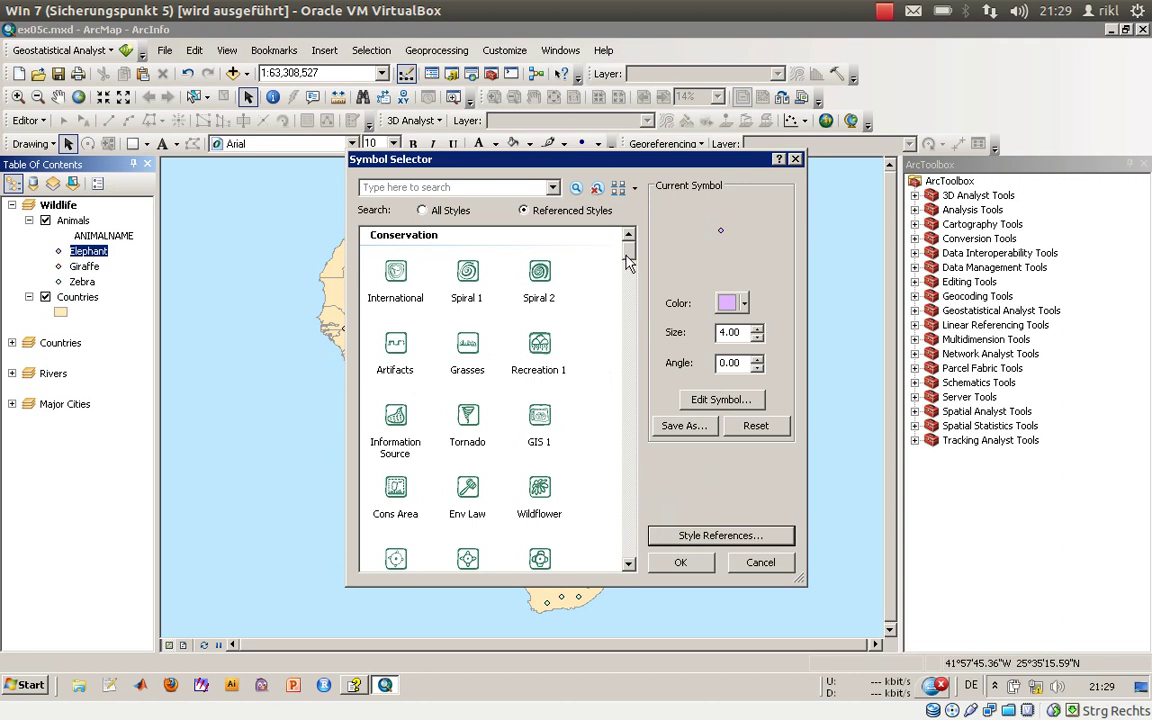
drag(628, 260, 635, 350)
scroll(635, 350, up, 10)
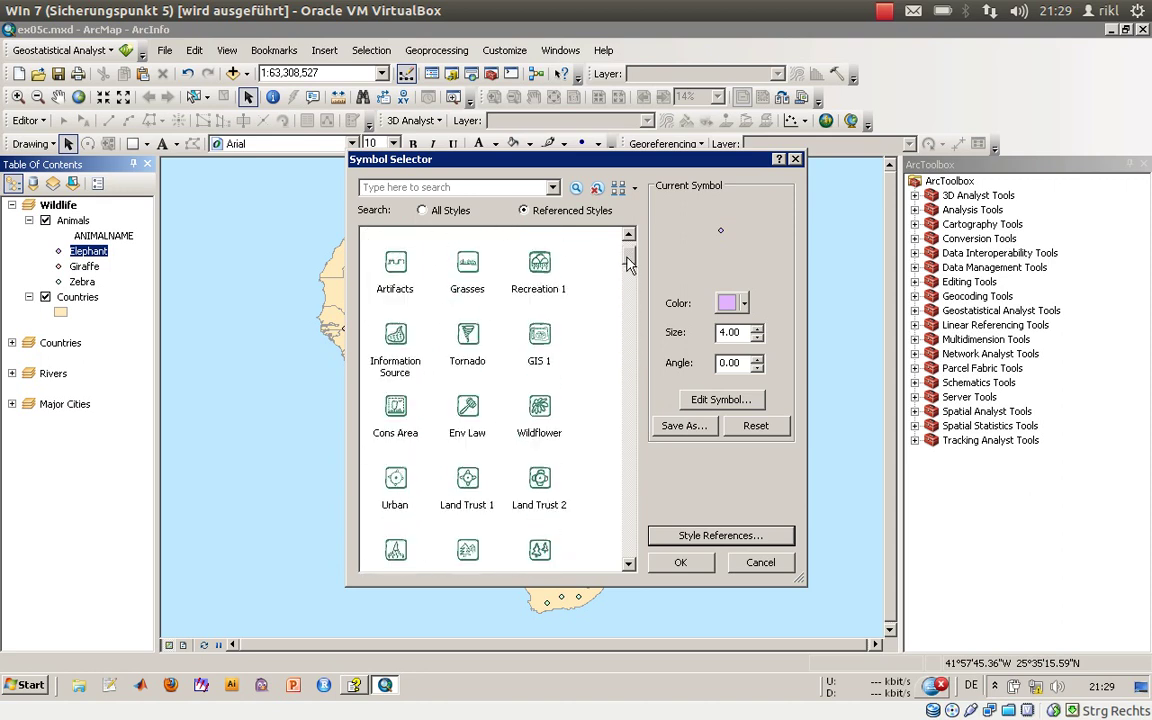
click(439, 190)
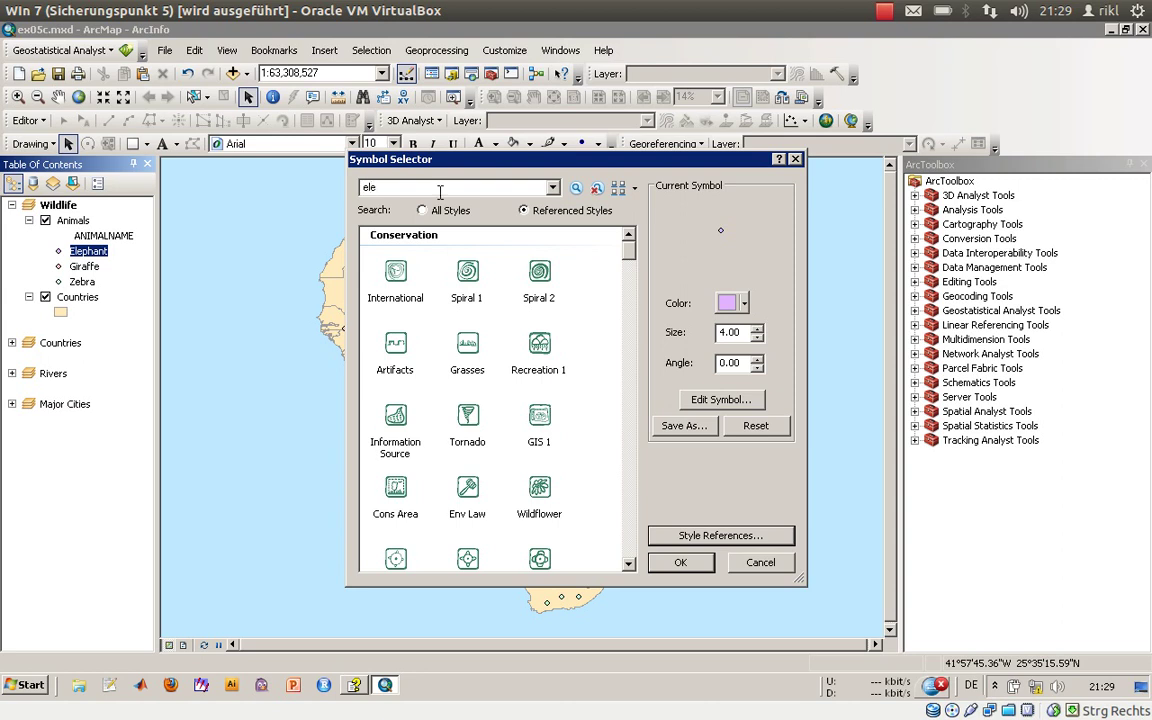
text(elephant)
key(Return)
click(398, 278)
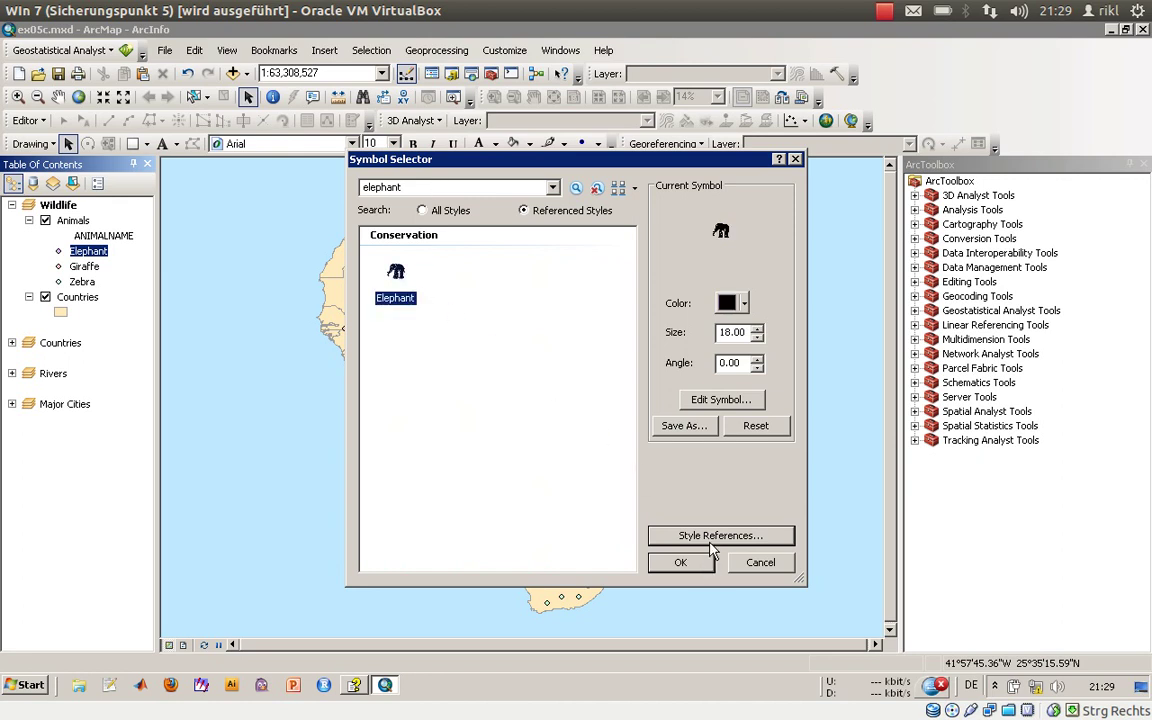
click(680, 562)
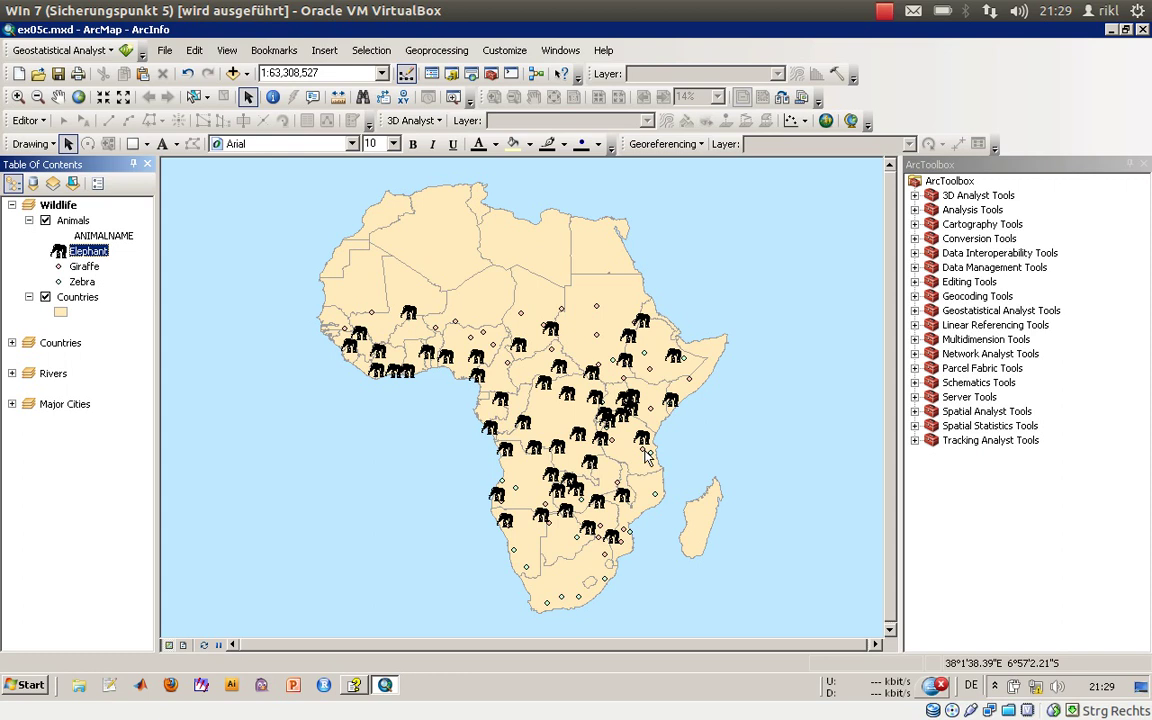
- Change the Elephant pictogram's colour to blue
click(58, 251)
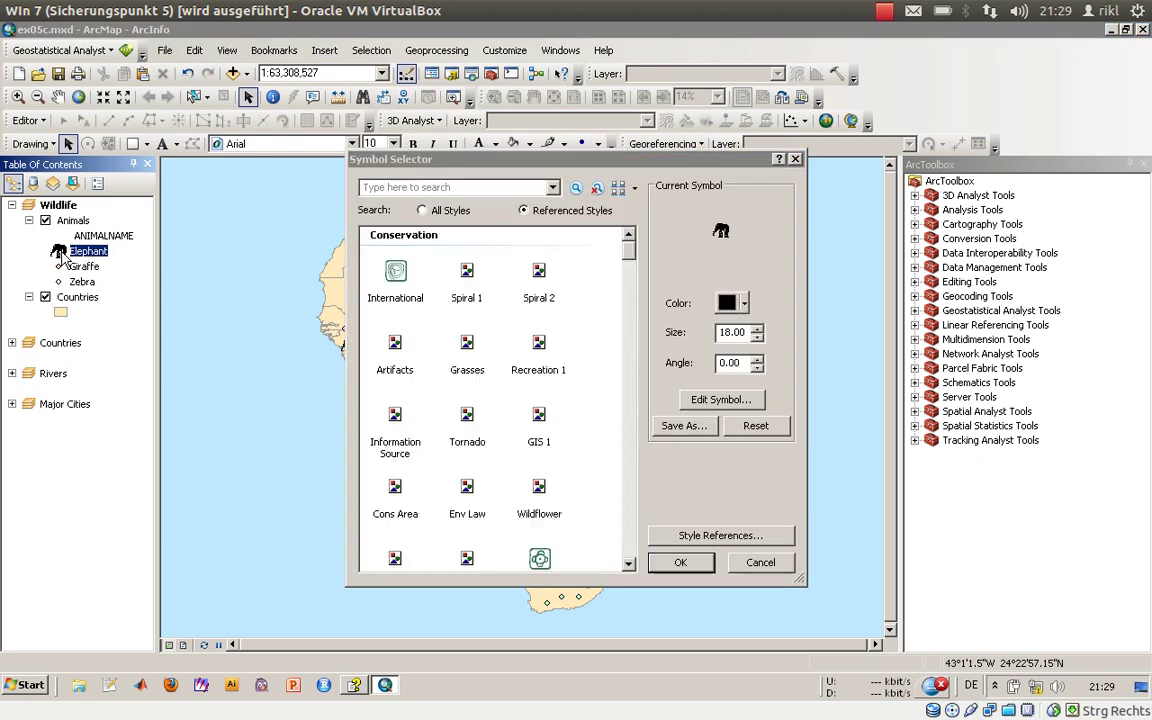
click(743, 305)
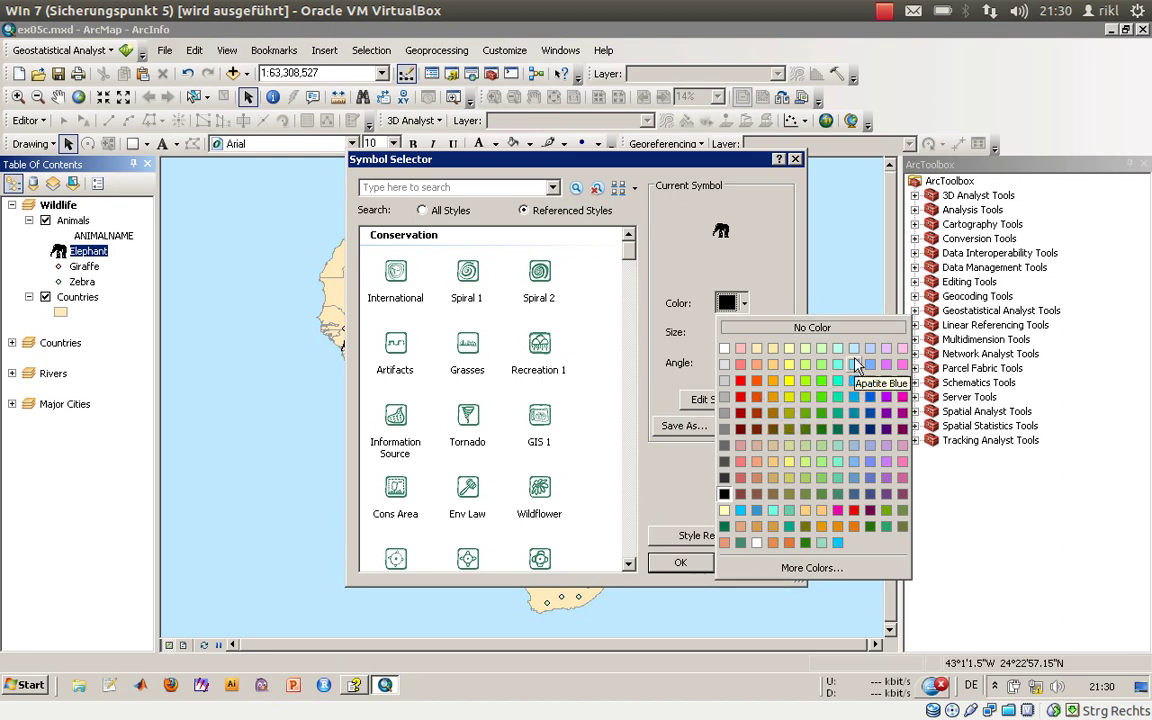
click(866, 386)
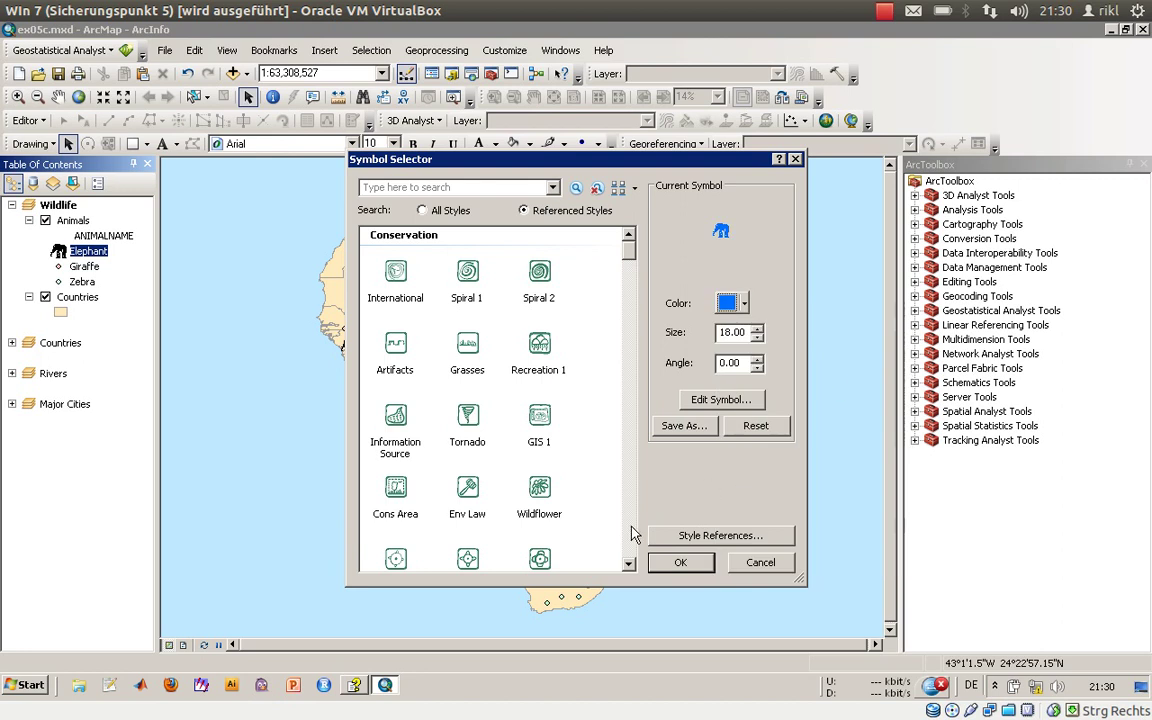
click(672, 566)
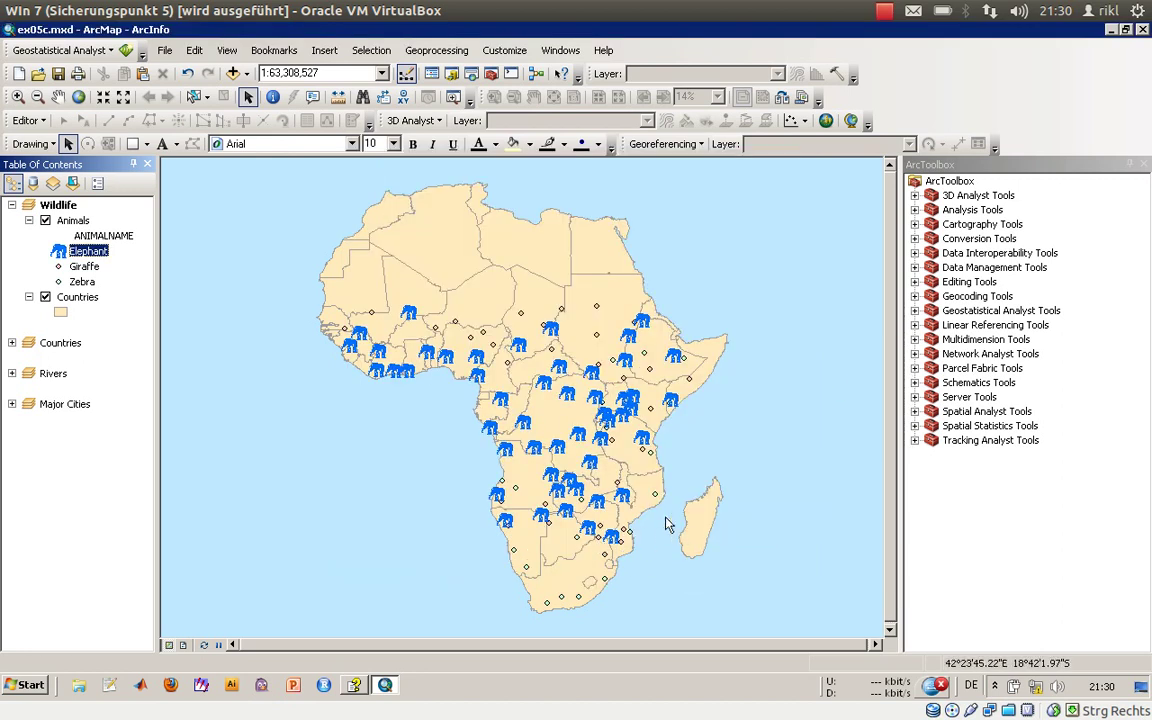
click(57, 268)
- Search for 'Giraffe' and apply the giraffe pictogram to the Giraffe class
click(58, 267)
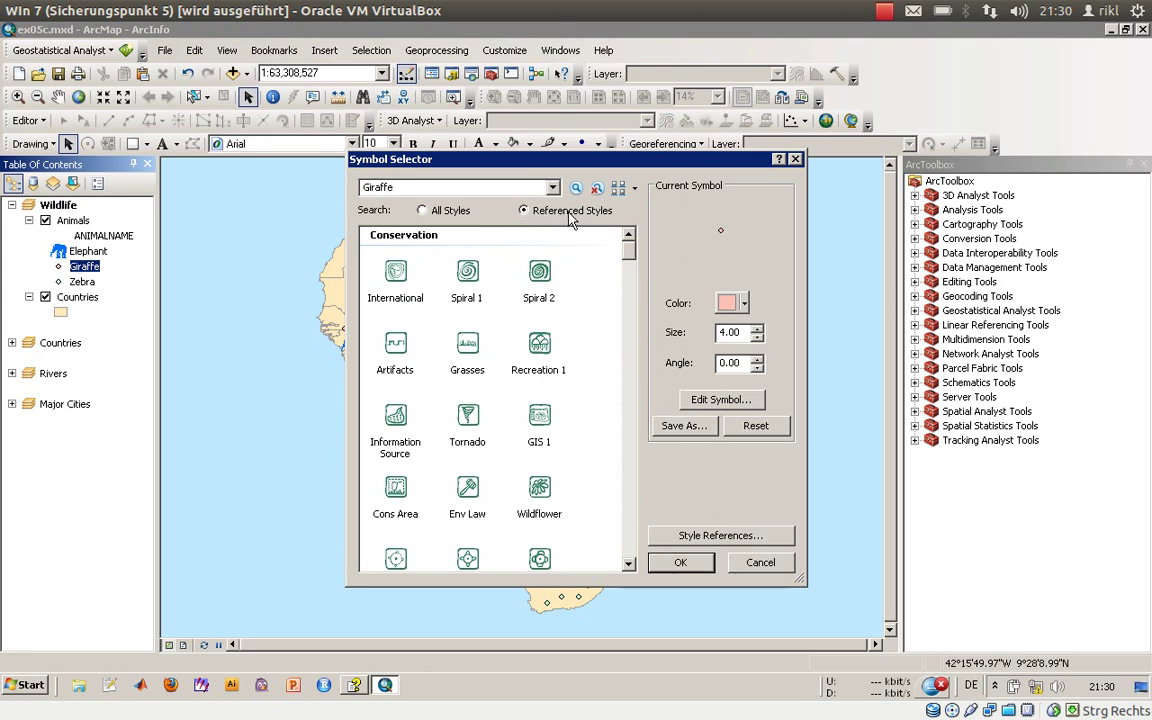
key(Return)
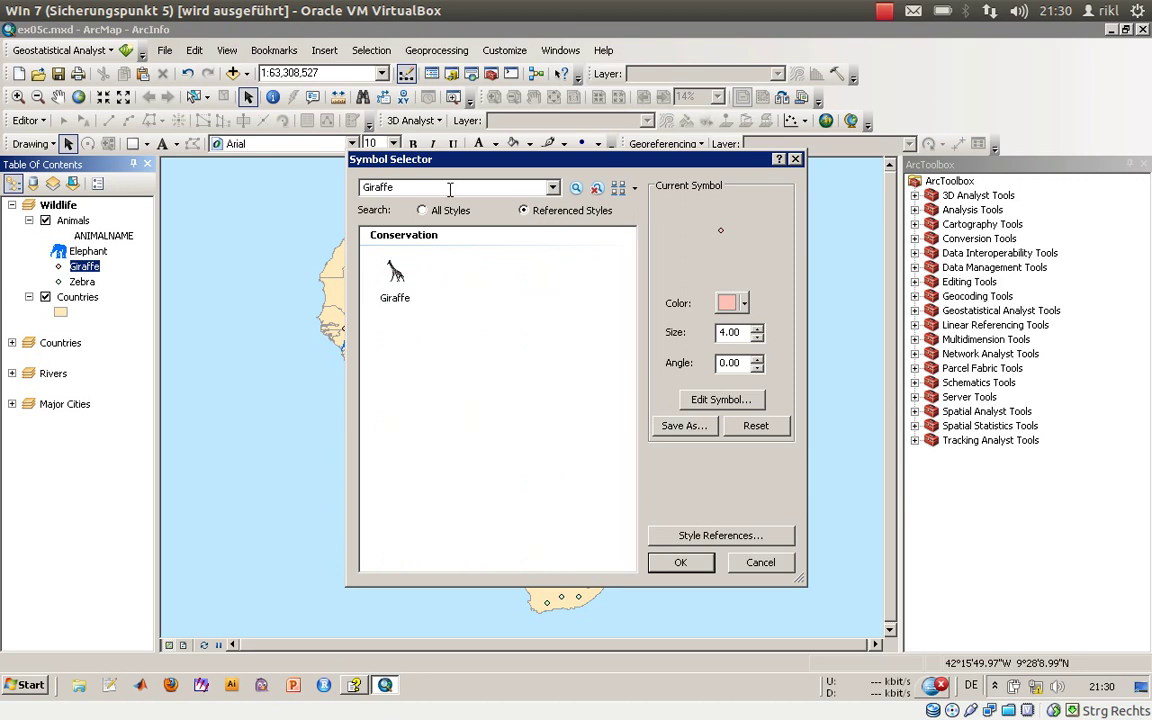
double_click(388, 268)
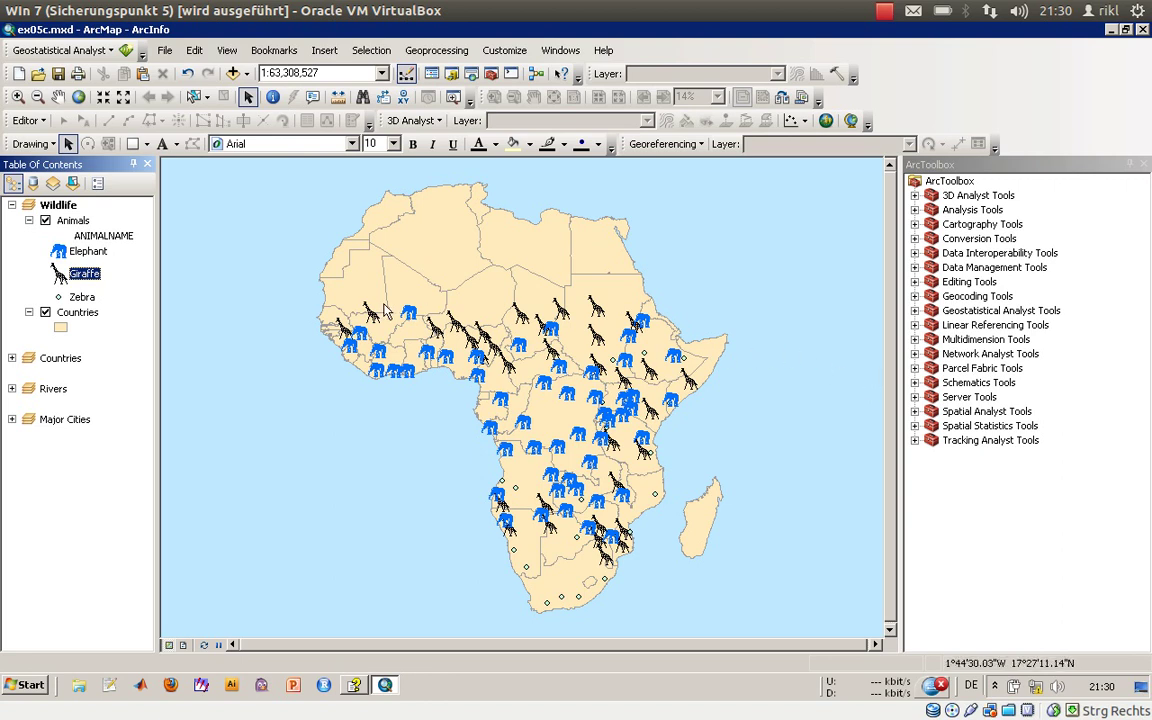
- Change the giraffe pictogram's colour to orange
click(59, 273)
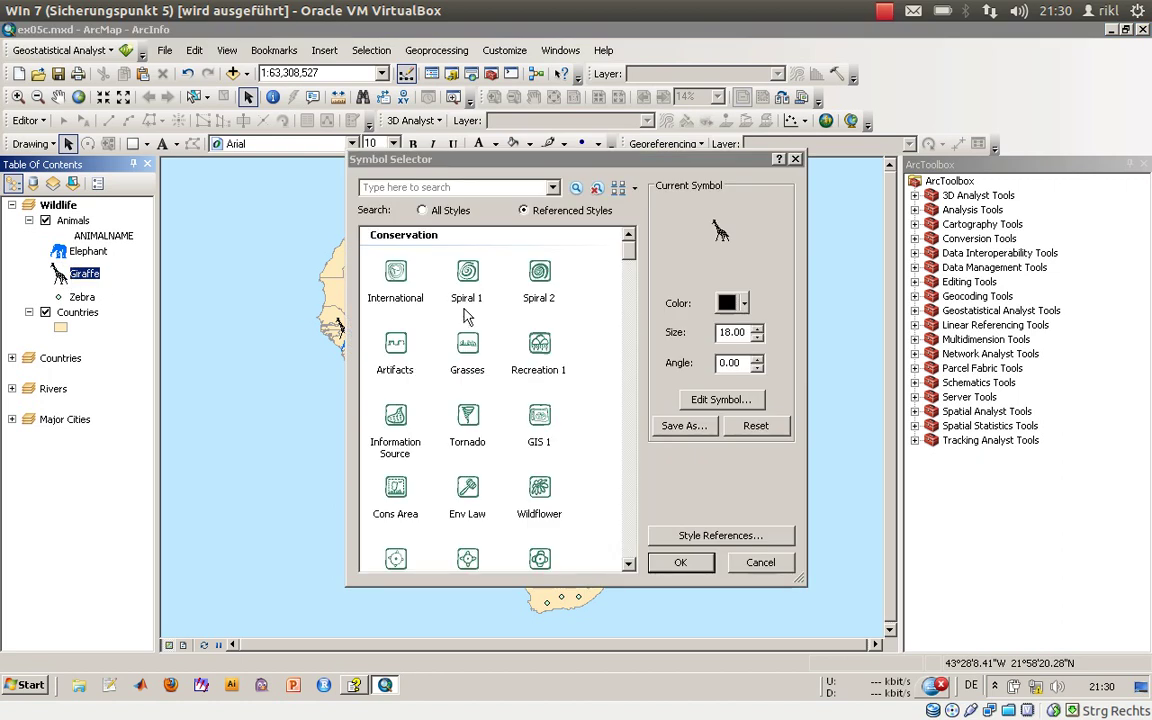
click(730, 303)
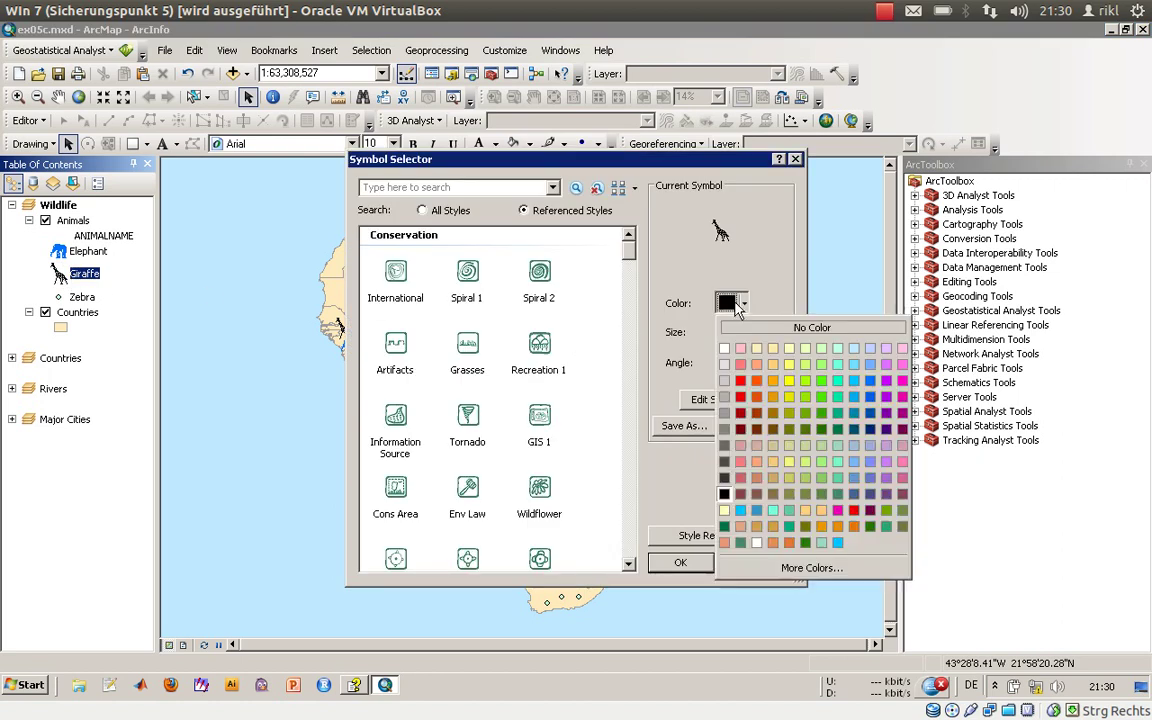
click(774, 382)
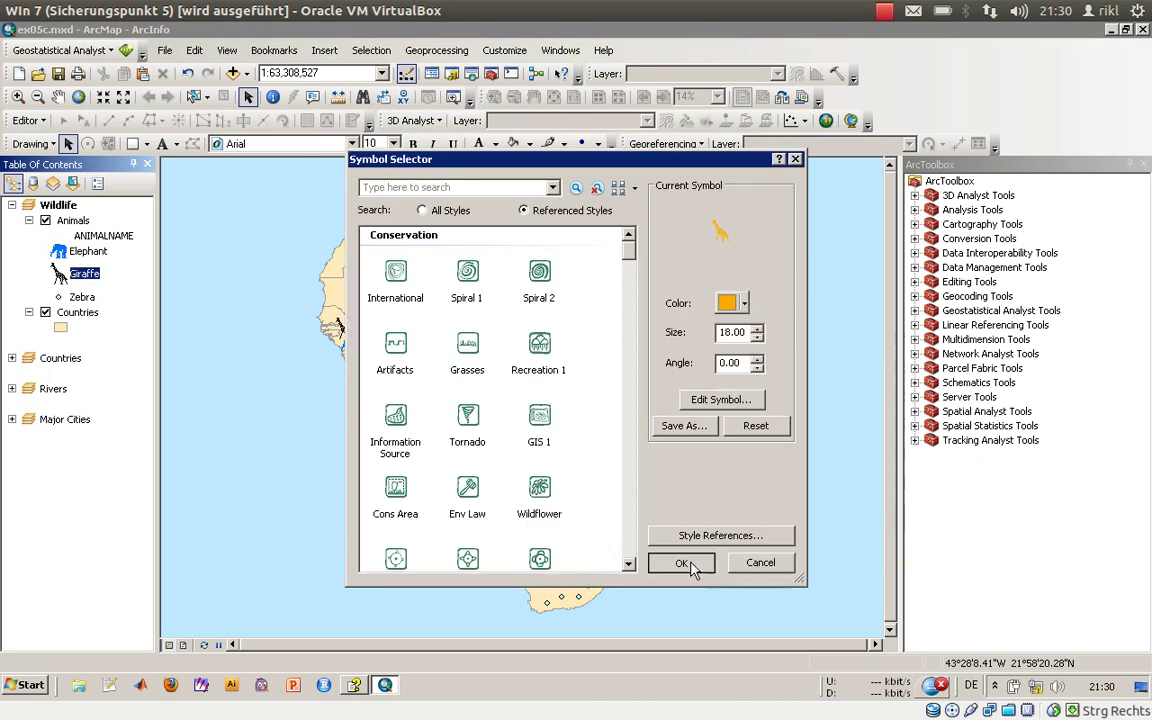
click(680, 562)
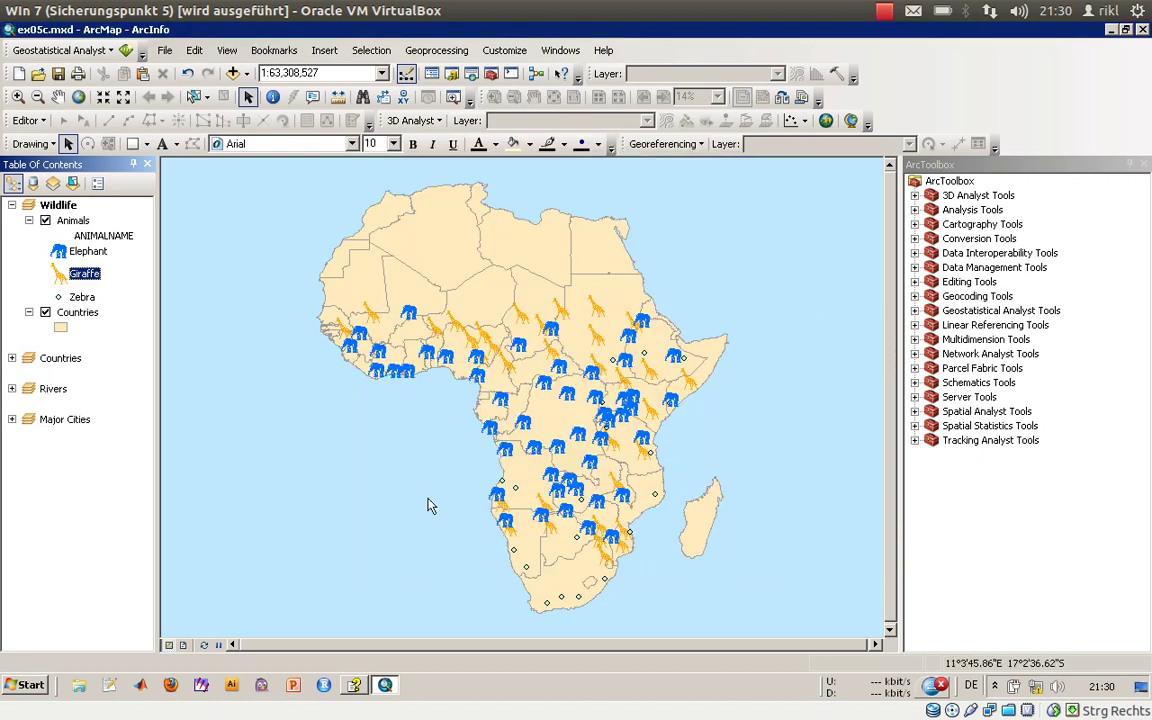
double_click(59, 298)
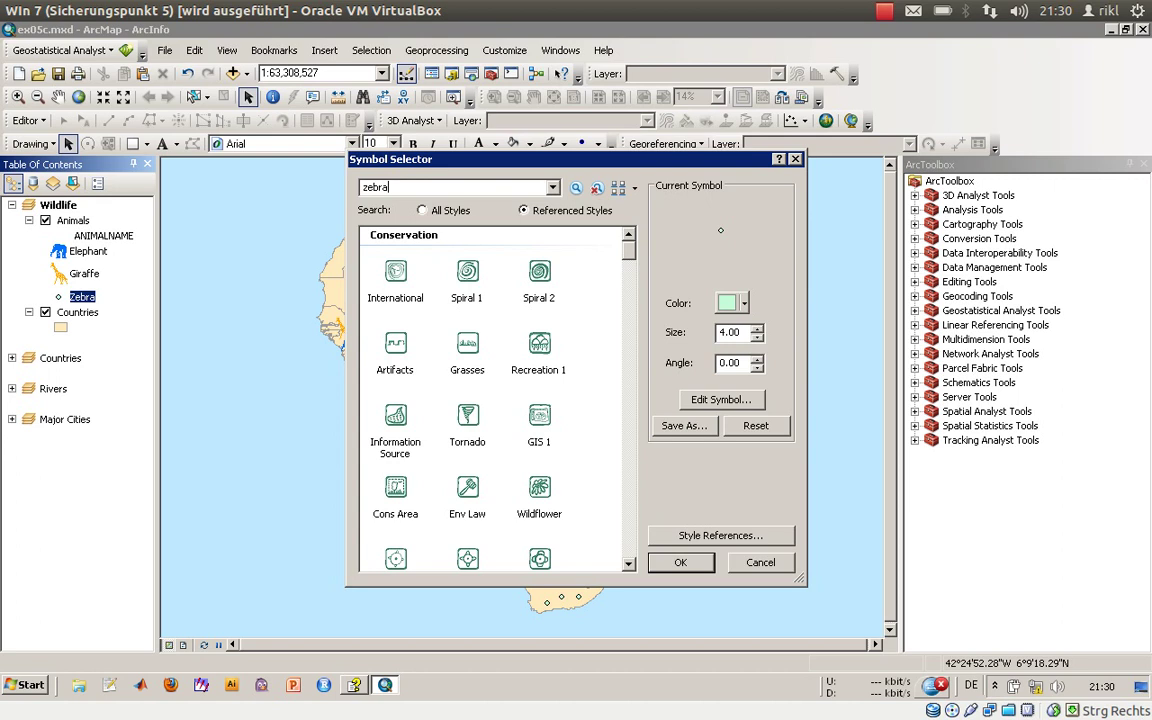
- Apply the zebra pictogram from a 'zebra' search to the Zebra class, then return to Layout View
text(zebra)
key(Return)
double_click(396, 270)
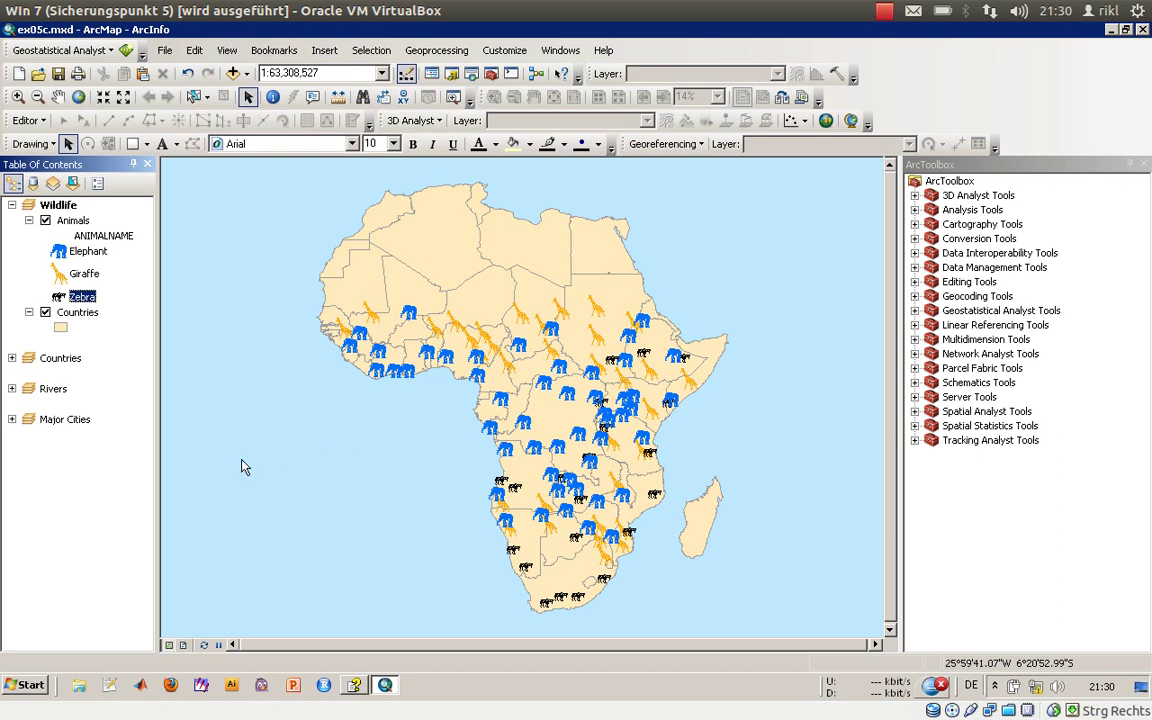
click(186, 645)
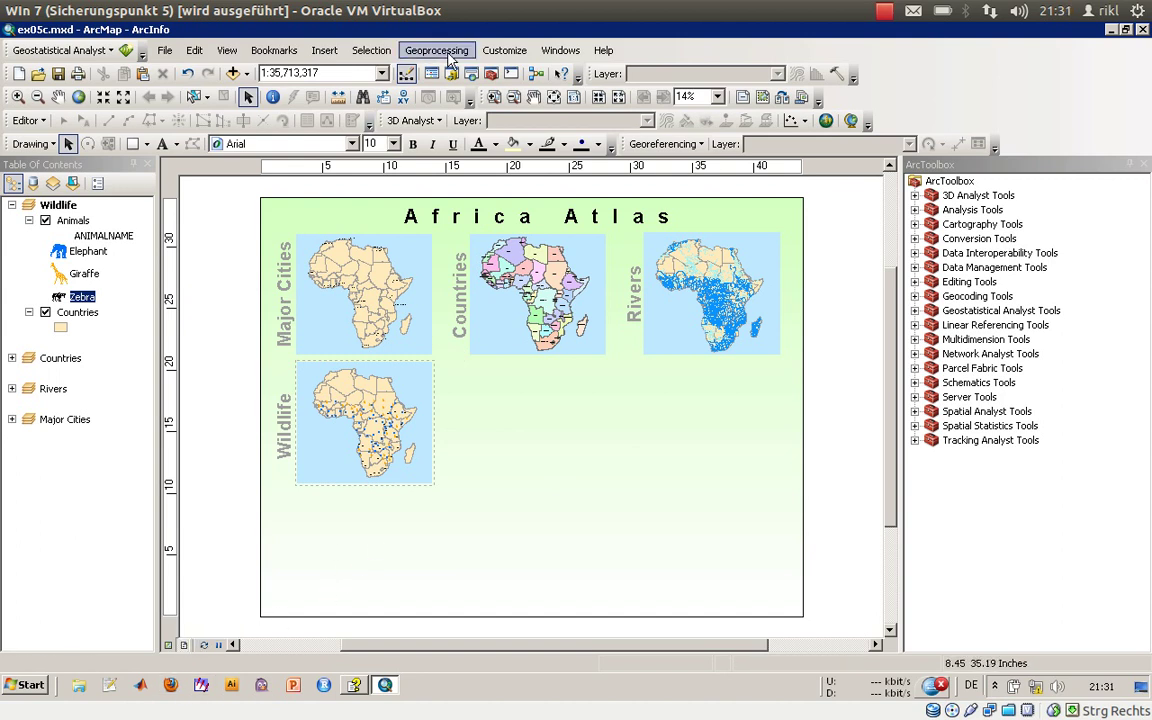
- Zoom the layout in on the Wildlife frame's animals across Africa to 77%
click(493, 96)
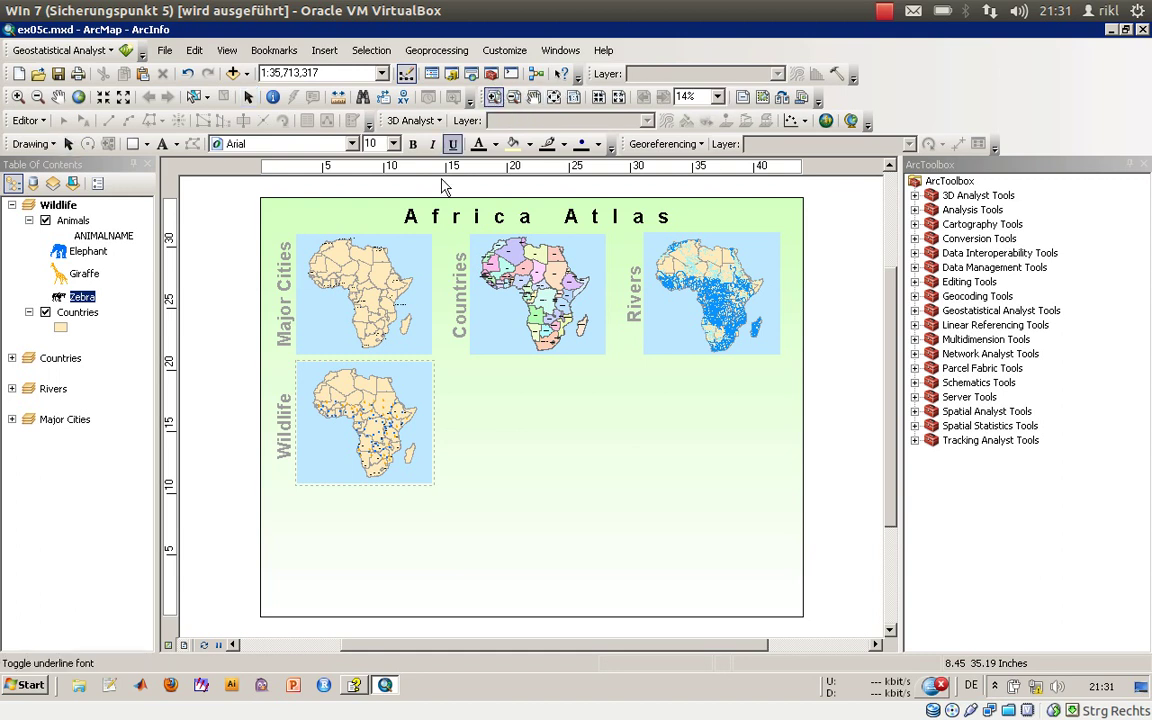
drag(237, 320, 452, 474)
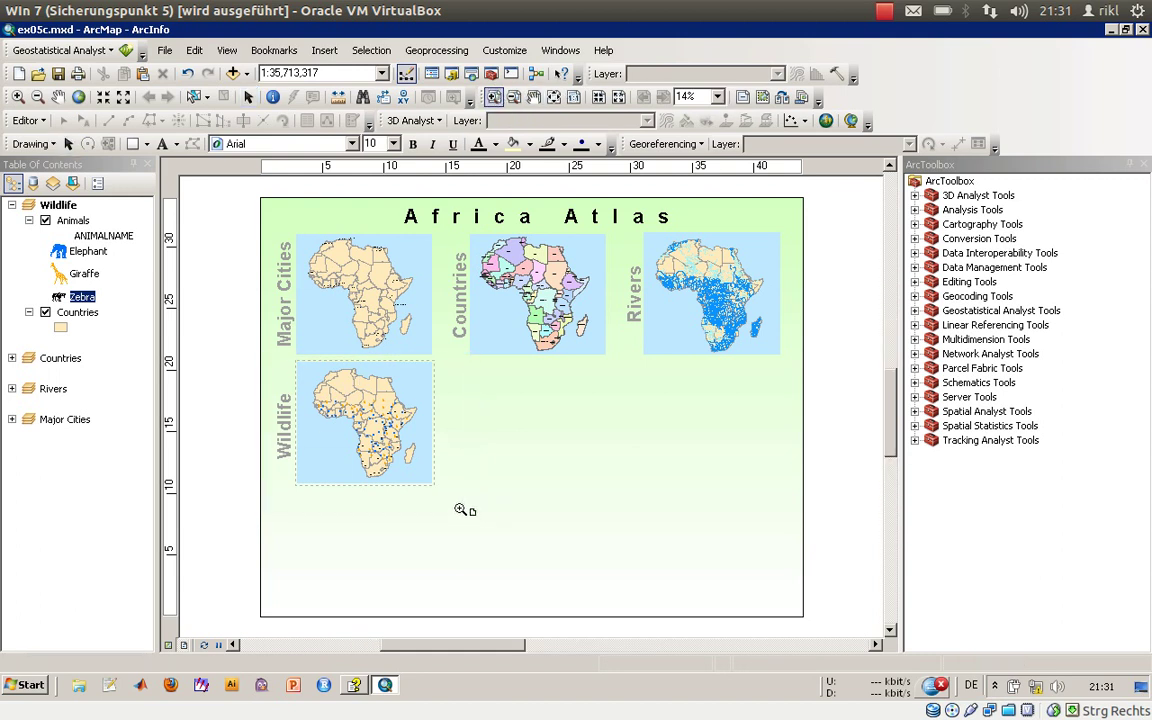
drag(340, 204, 695, 516)
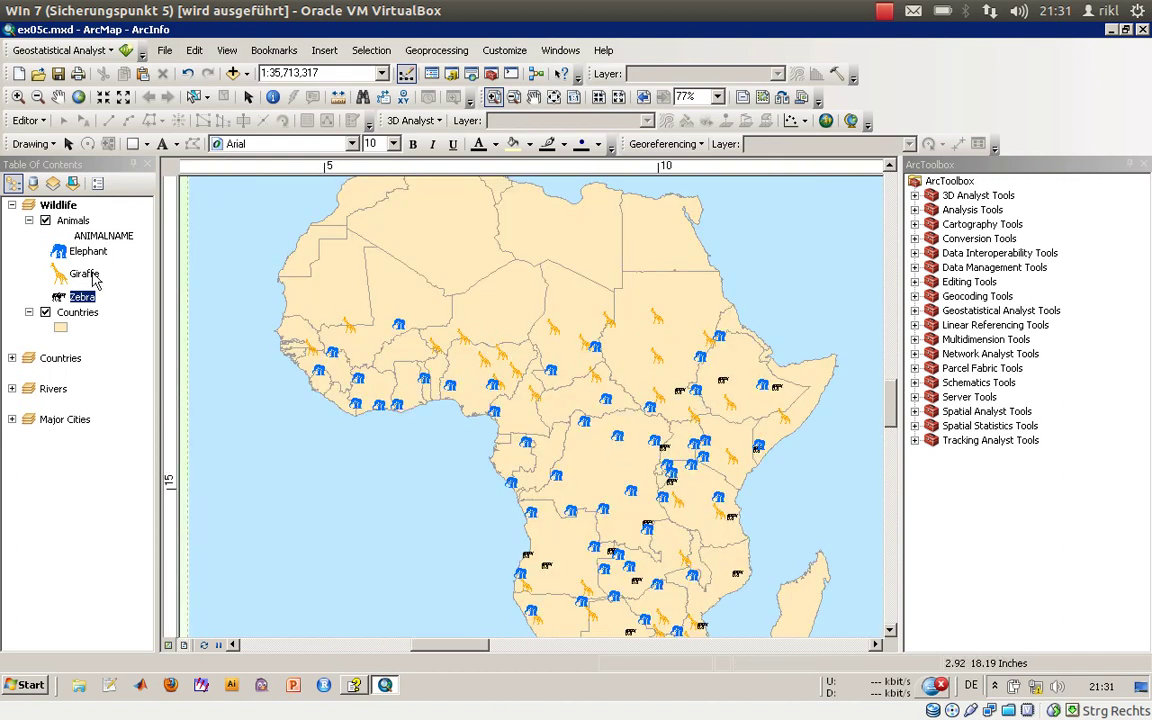
right_click(72, 220)
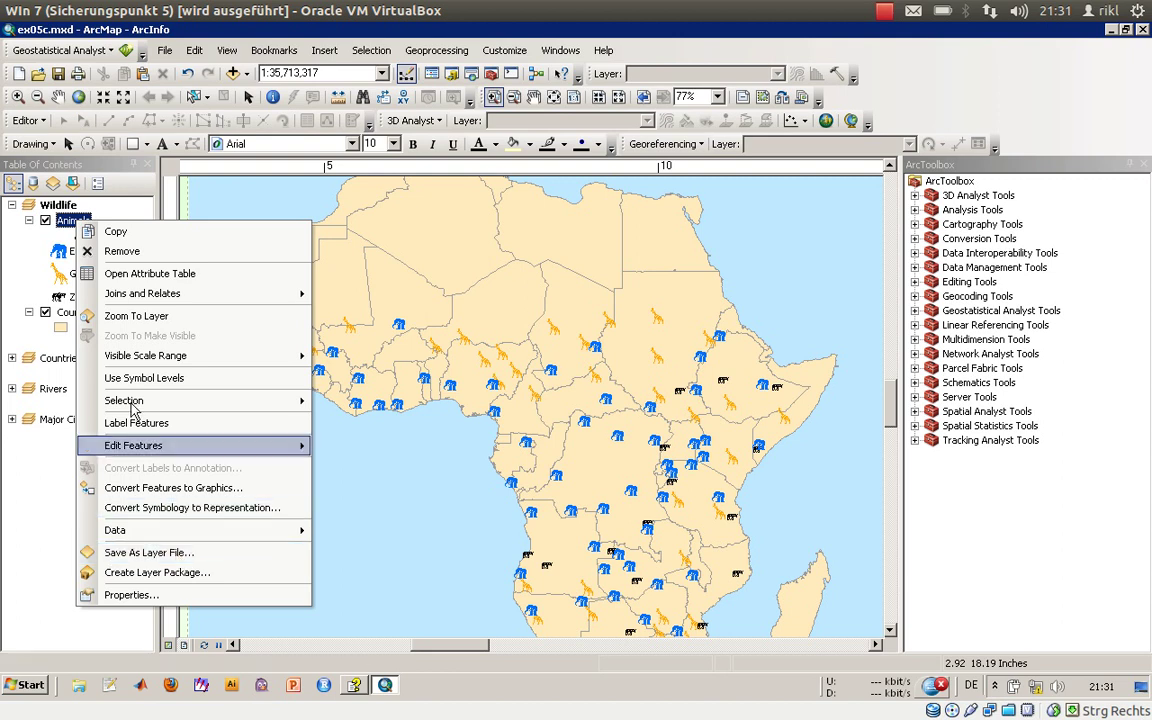
- Save the Animals layer as Animals.lyr in Desktop\ArcGIS Tutorial\exercises\Chapter05\MyData
right_click(62, 218)
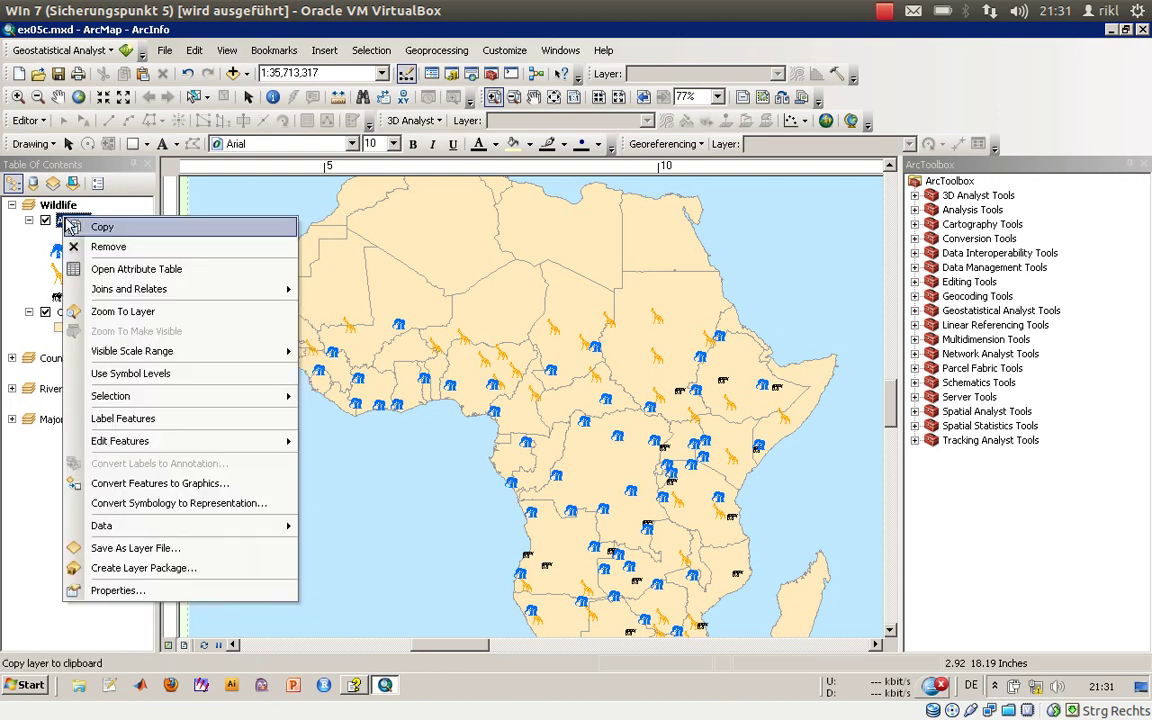
click(176, 552)
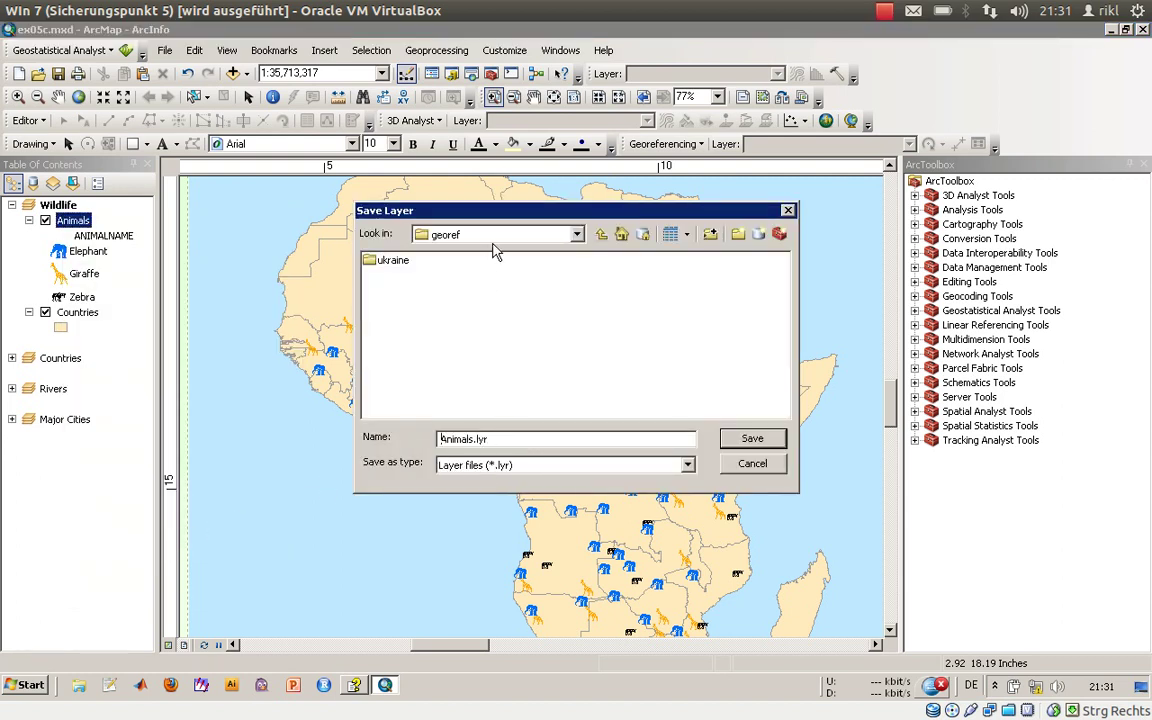
click(530, 234)
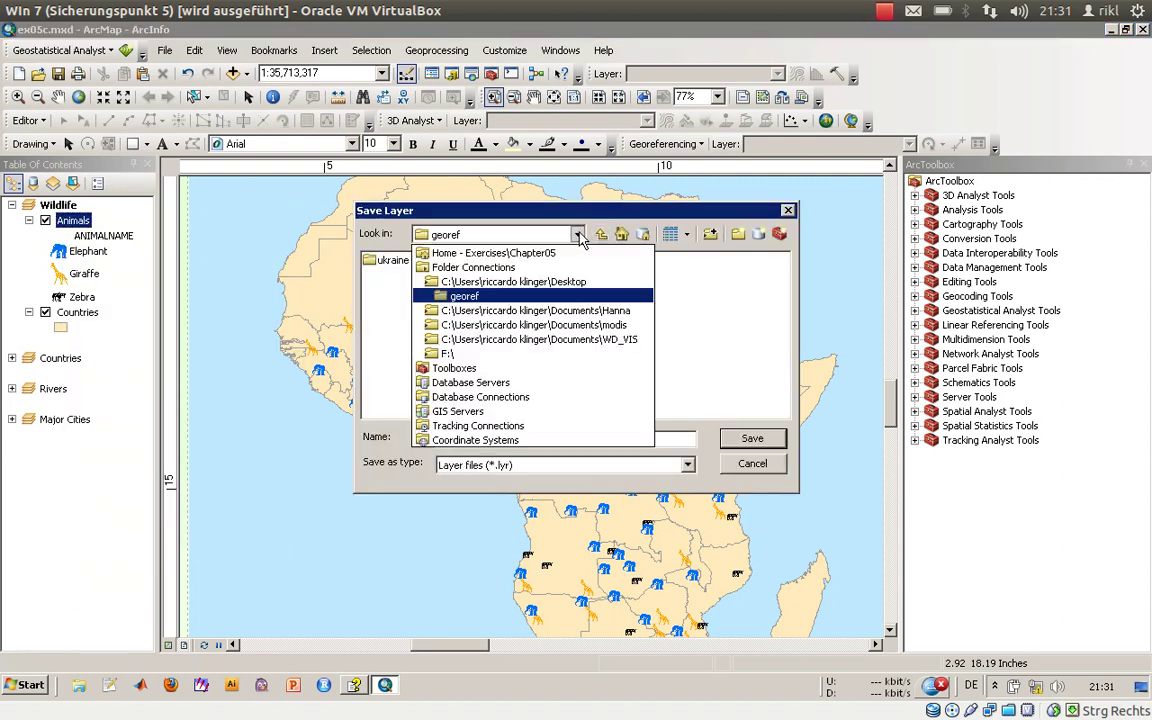
click(493, 282)
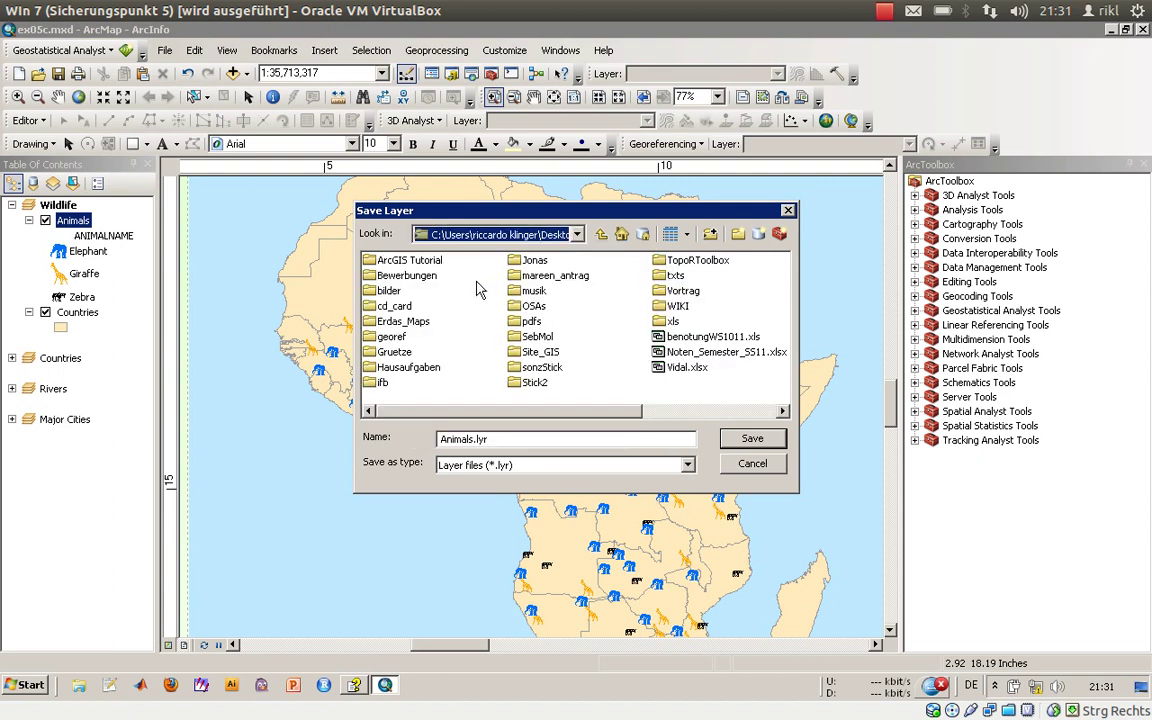
click(415, 261)
double_click(415, 261)
double_click(411, 264)
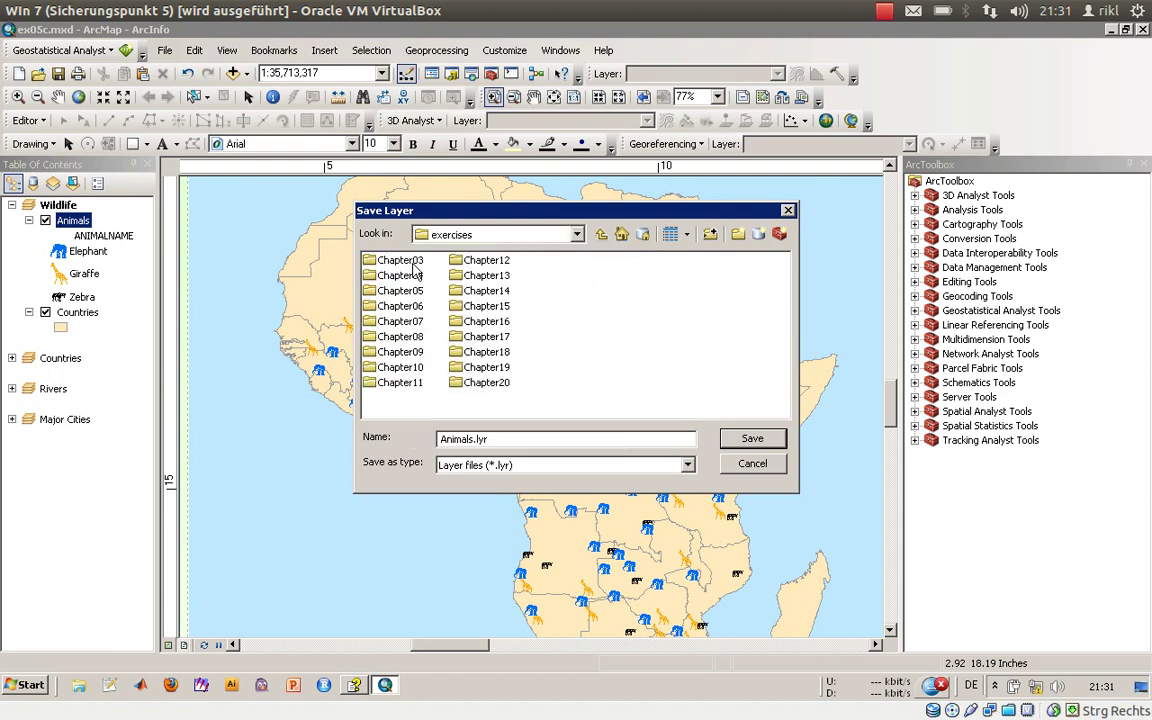
double_click(400, 291)
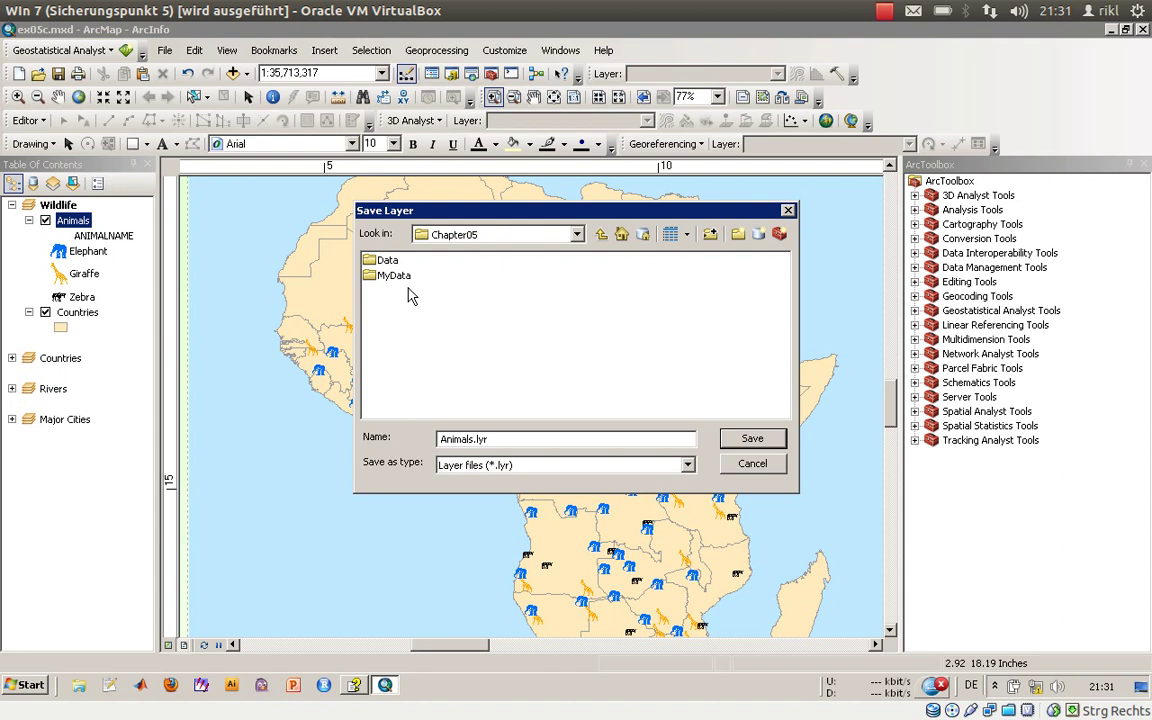
double_click(395, 277)
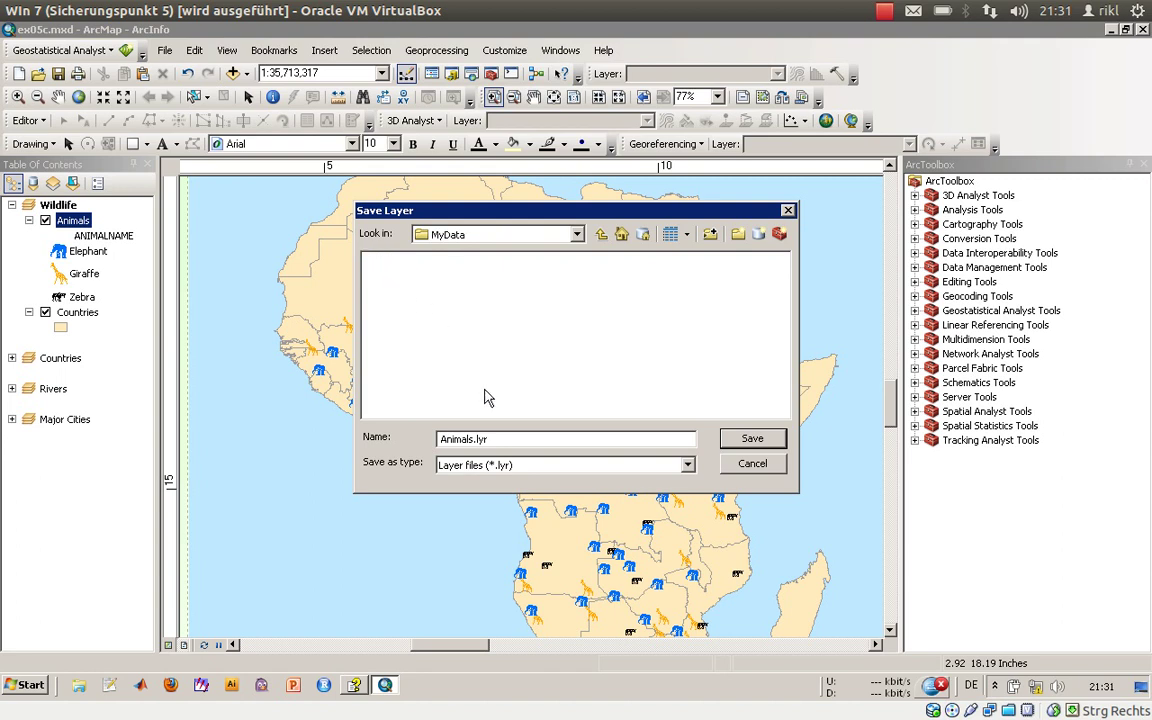
click(474, 439)
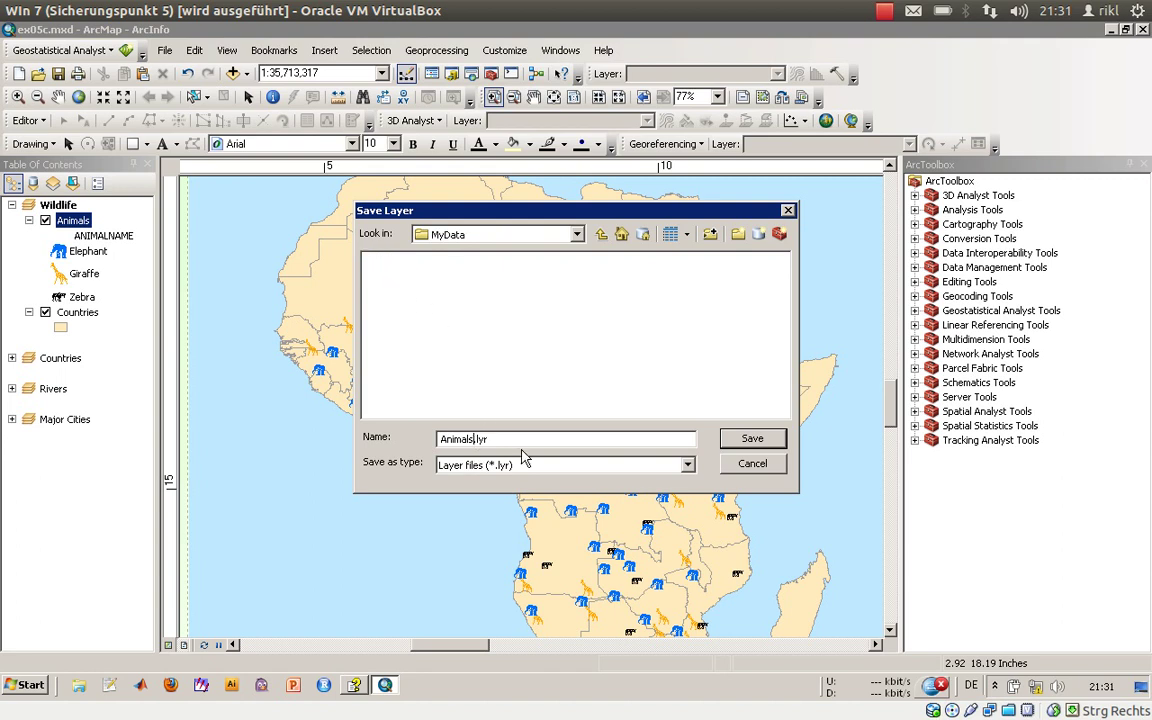
click(752, 438)
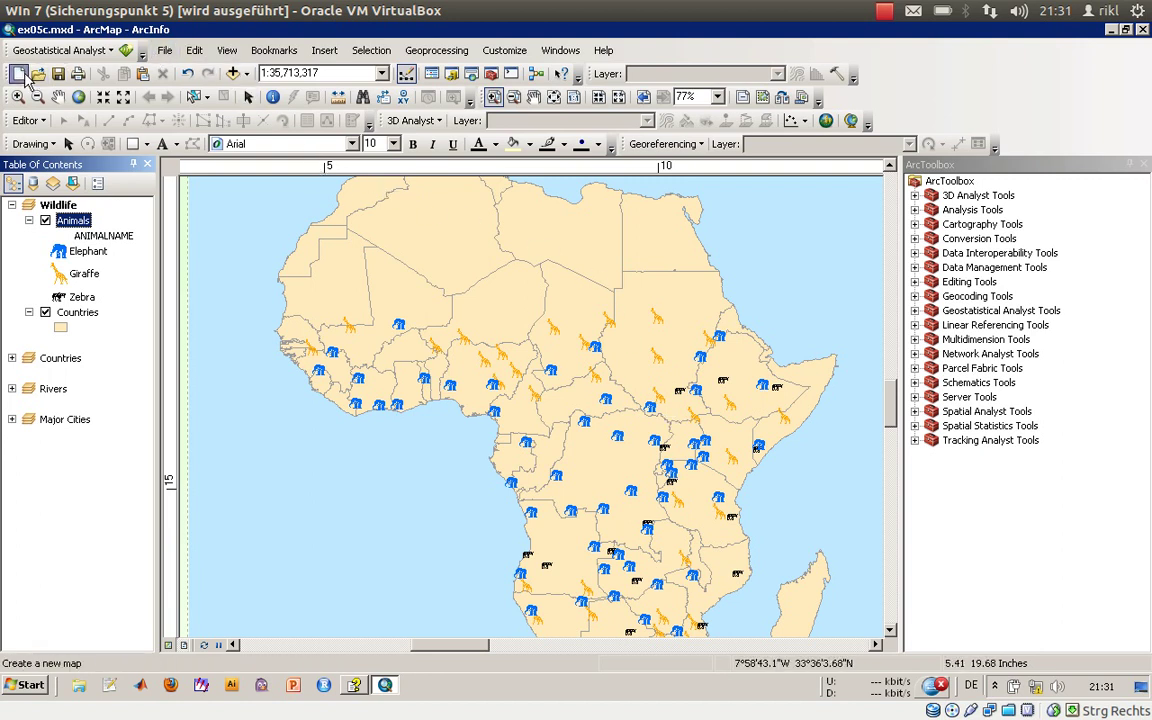
- Start a new Blank Map without saving changes to ex05c.mxd
key(ctrl+n)
double_click(441, 241)
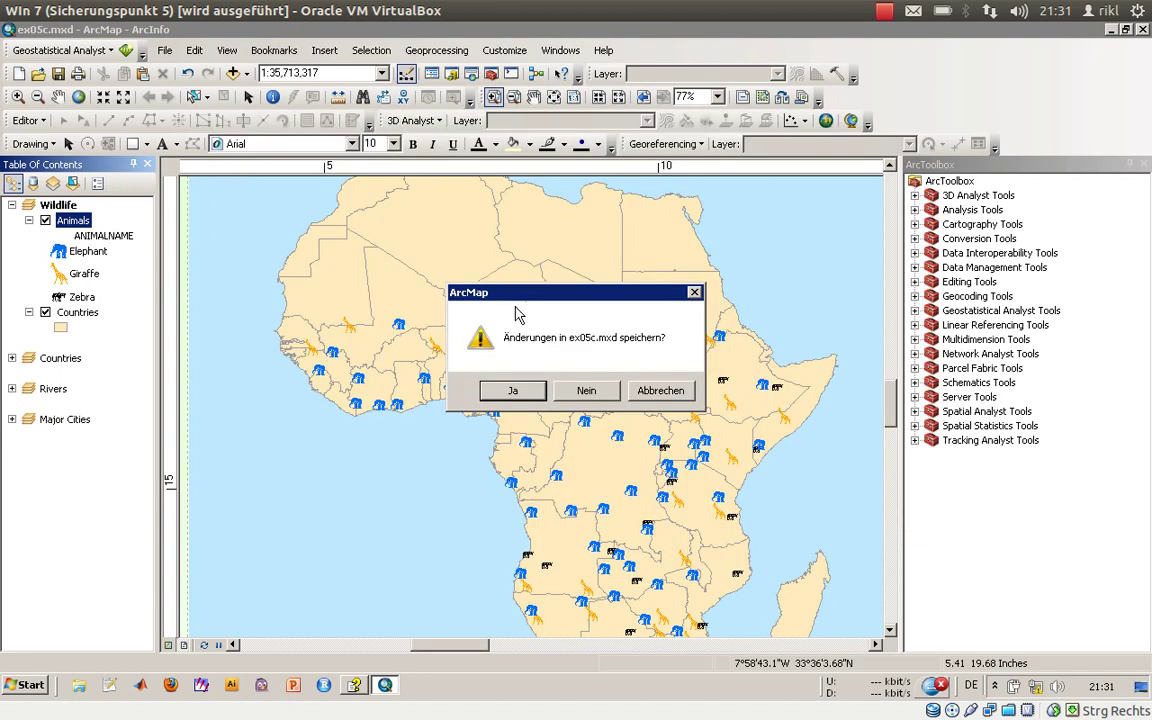
click(610, 393)
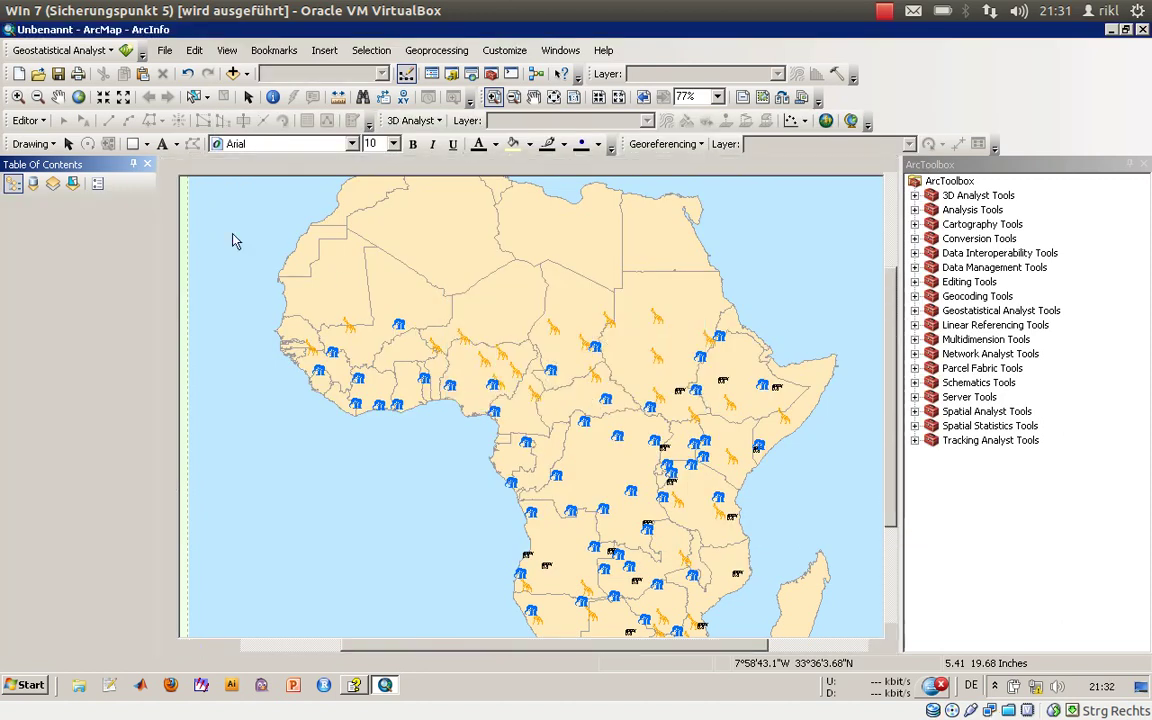
- Add Animals.lyr from Chapter05\MyData and view it in Data View
click(233, 74)
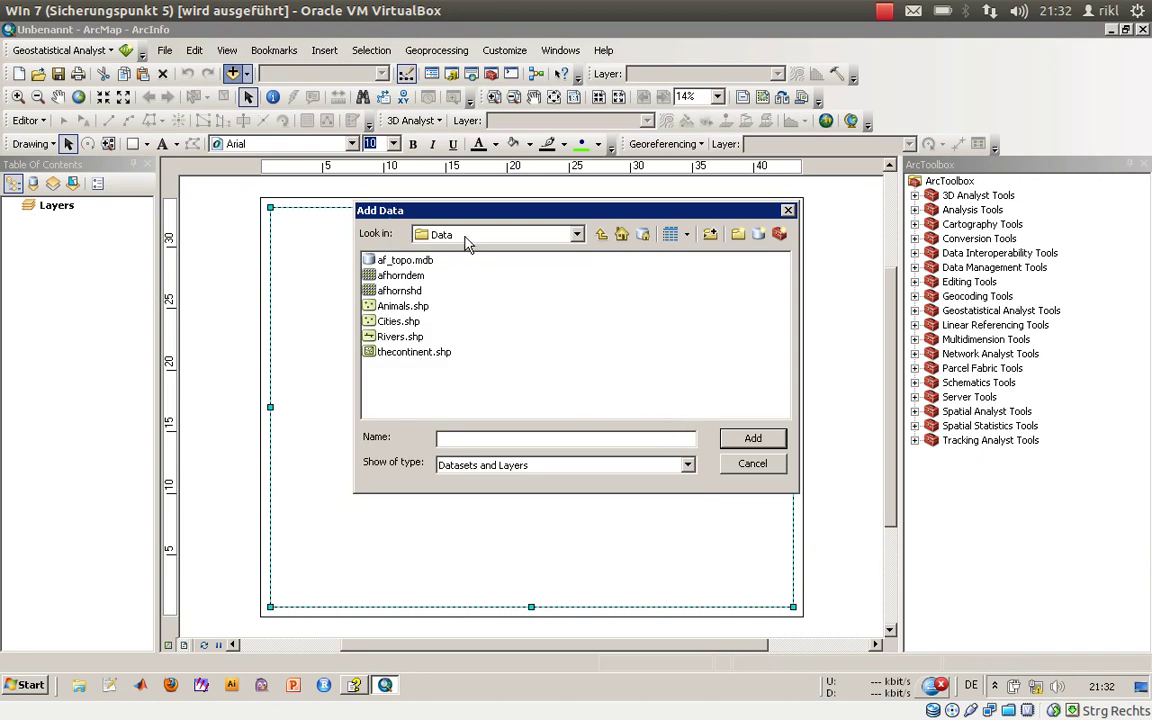
click(601, 234)
double_click(388, 276)
click(398, 260)
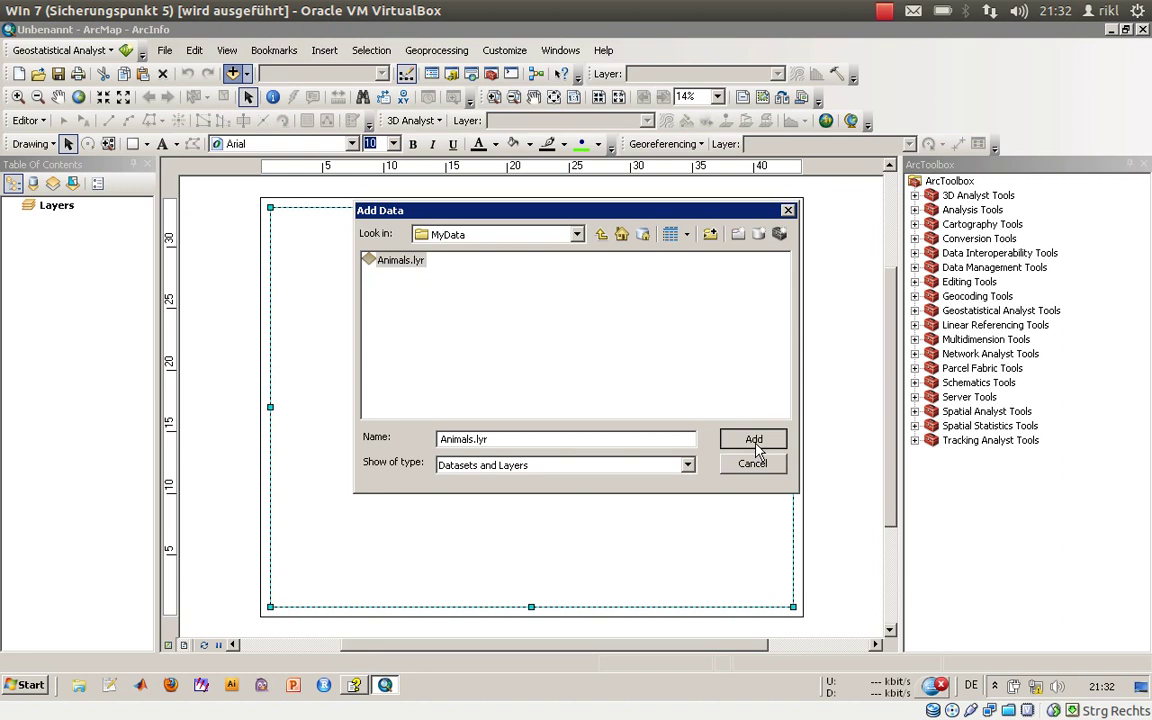
click(754, 441)
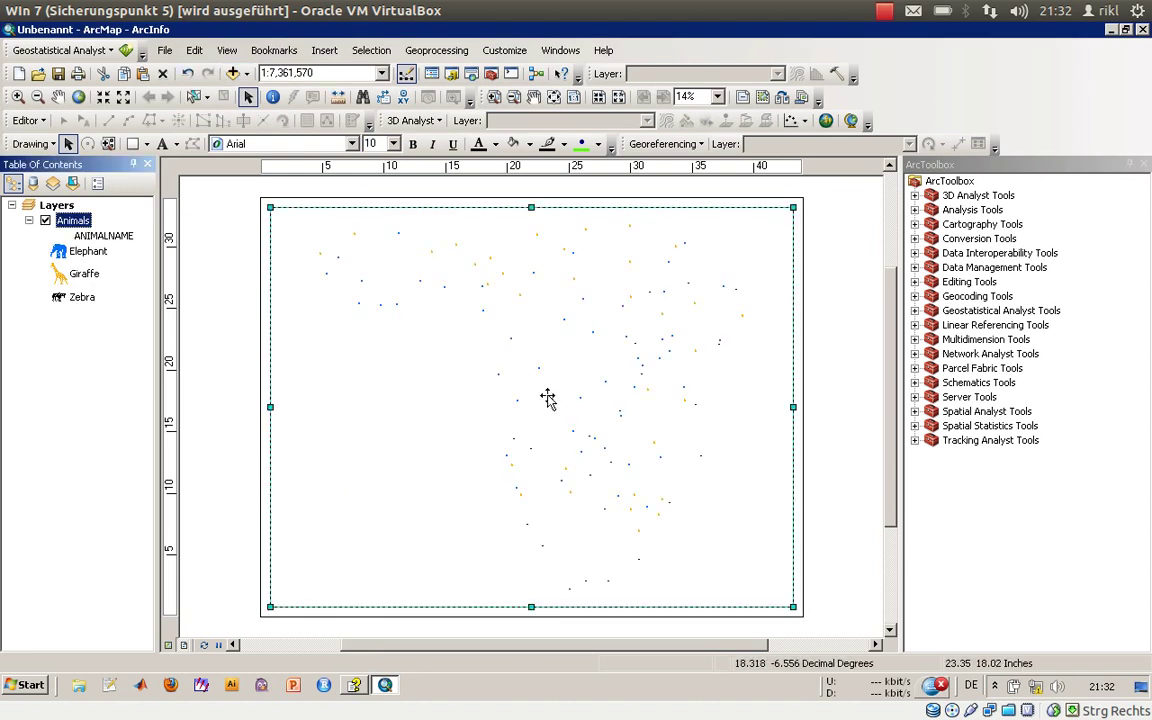
click(169, 645)
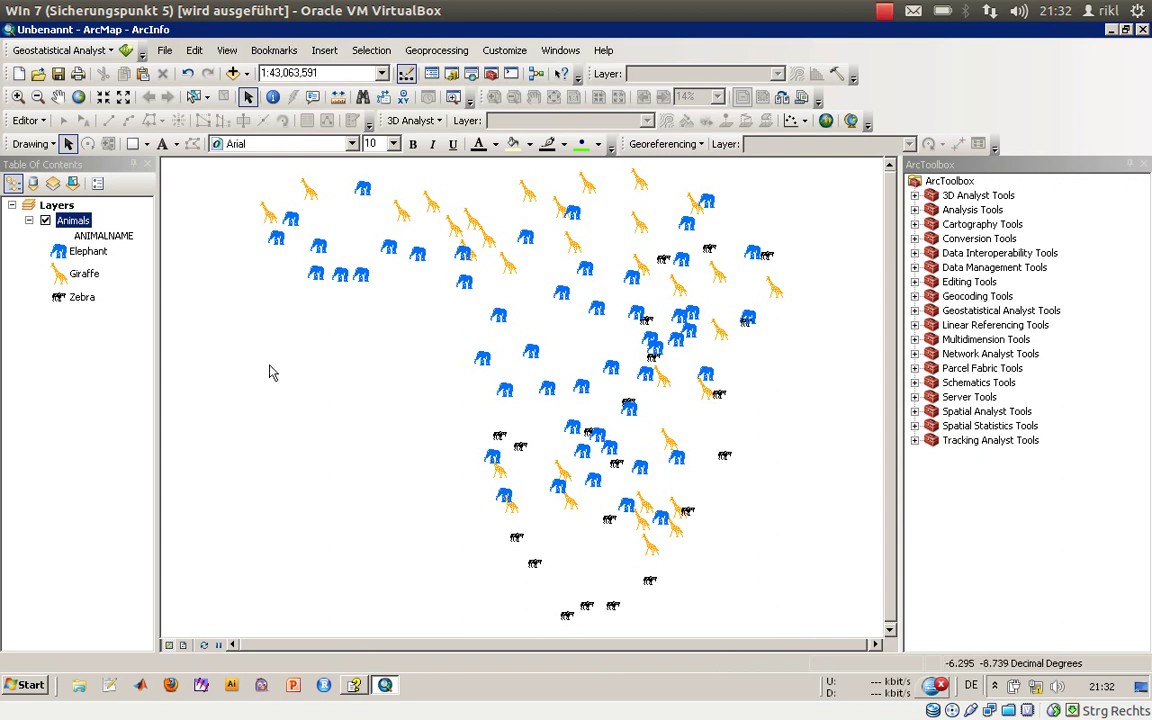
right_click(72, 220)
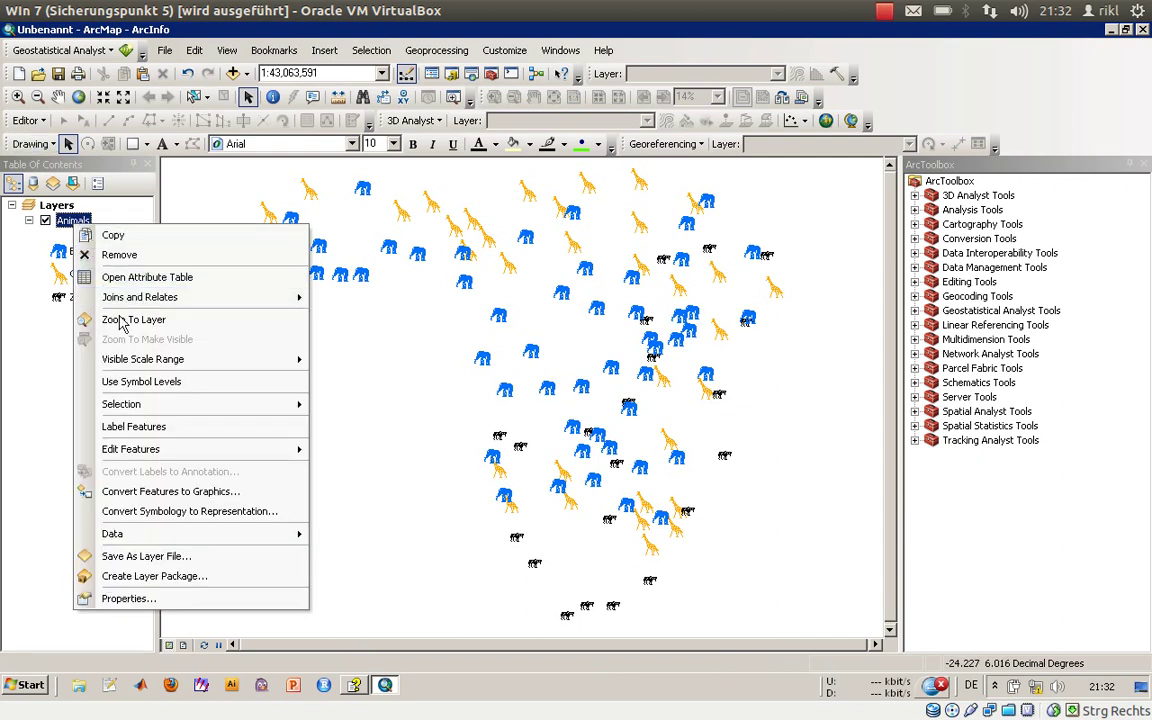
click(125, 597)
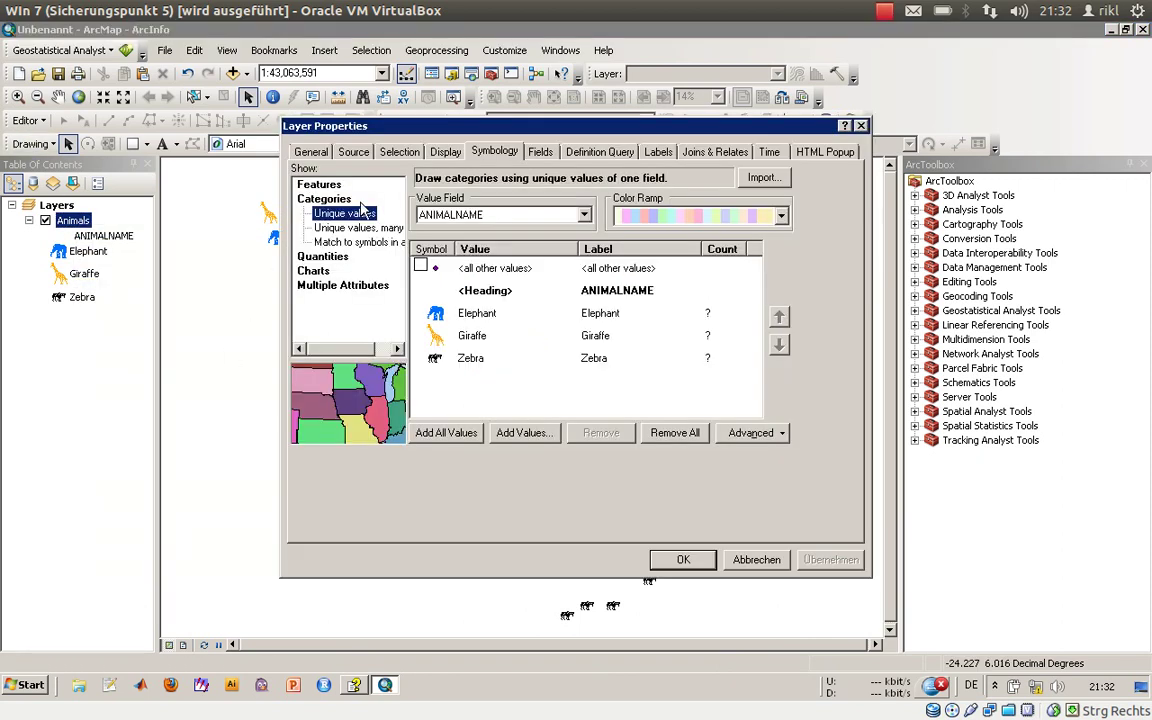
click(300, 150)
click(353, 152)
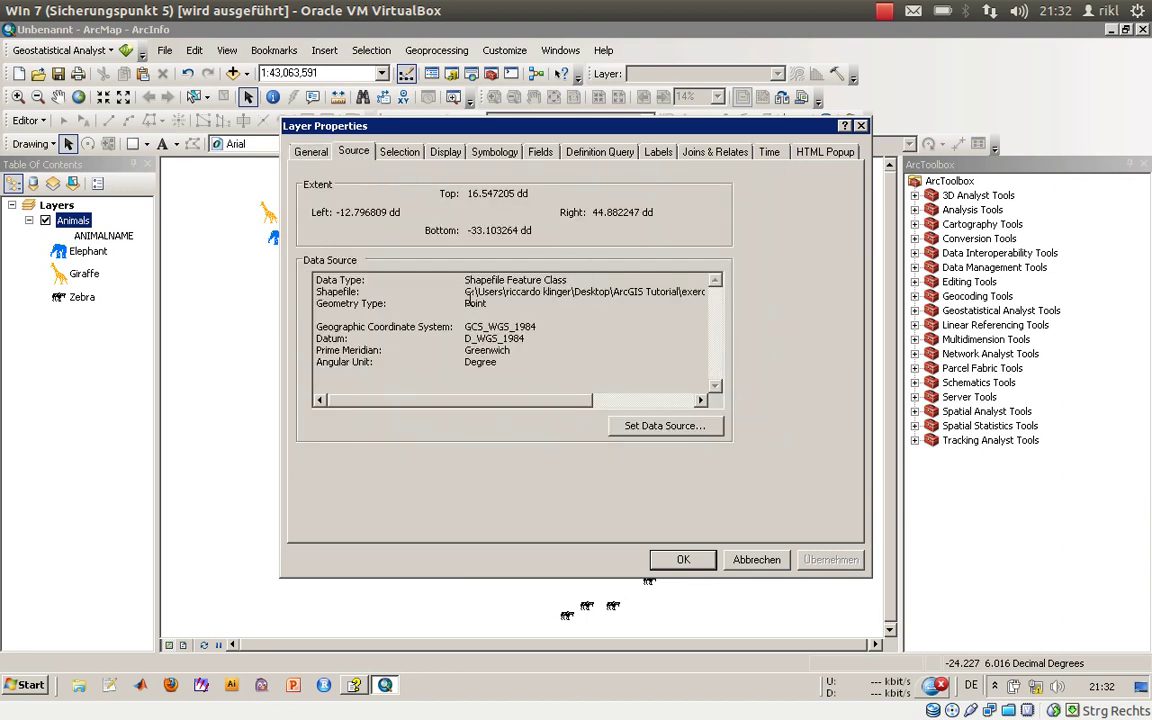
drag(465, 291, 741, 291)
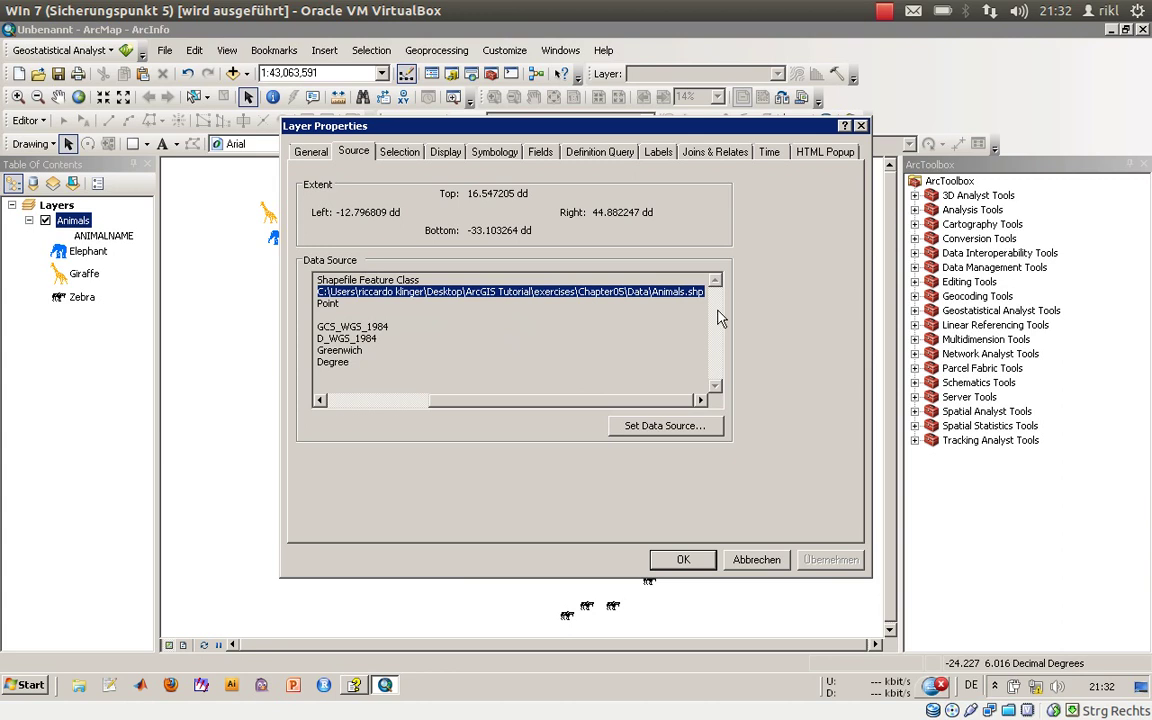
click(683, 559)
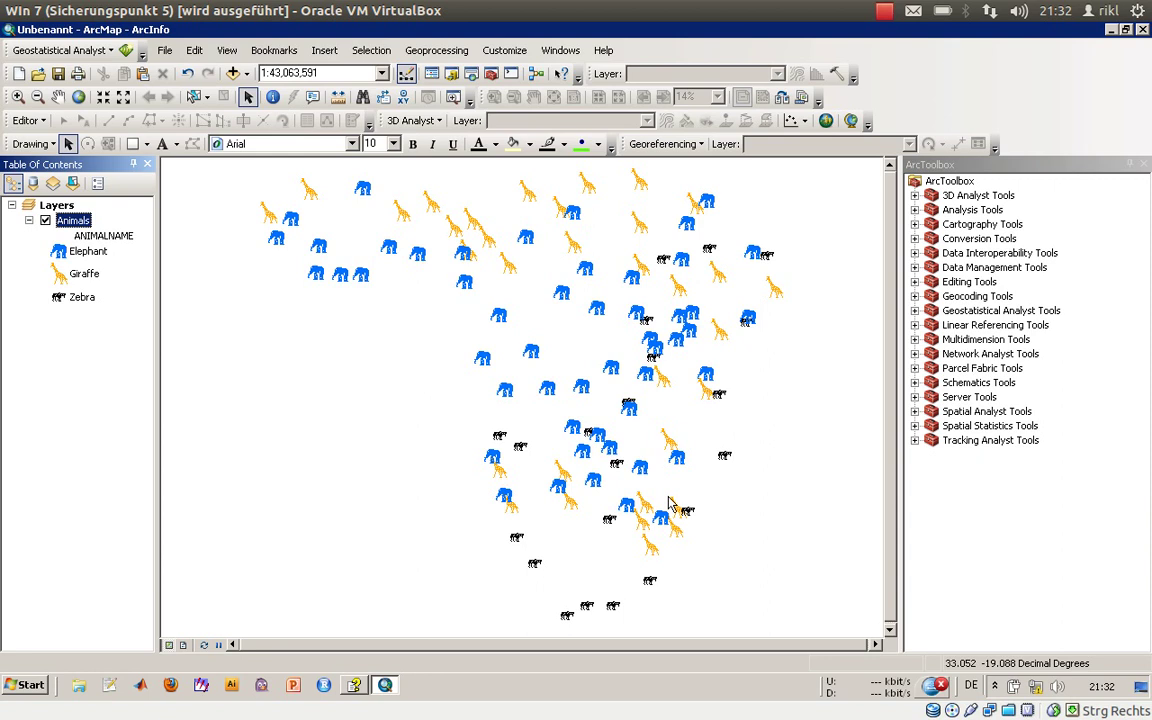
click(884, 12)
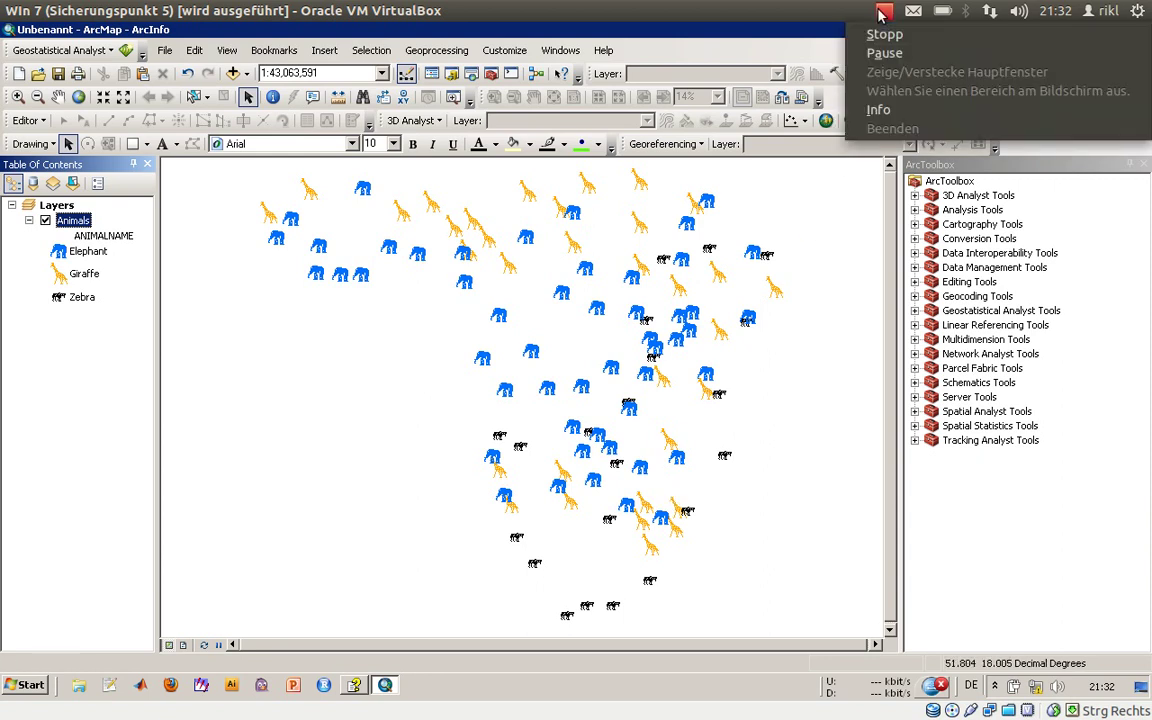